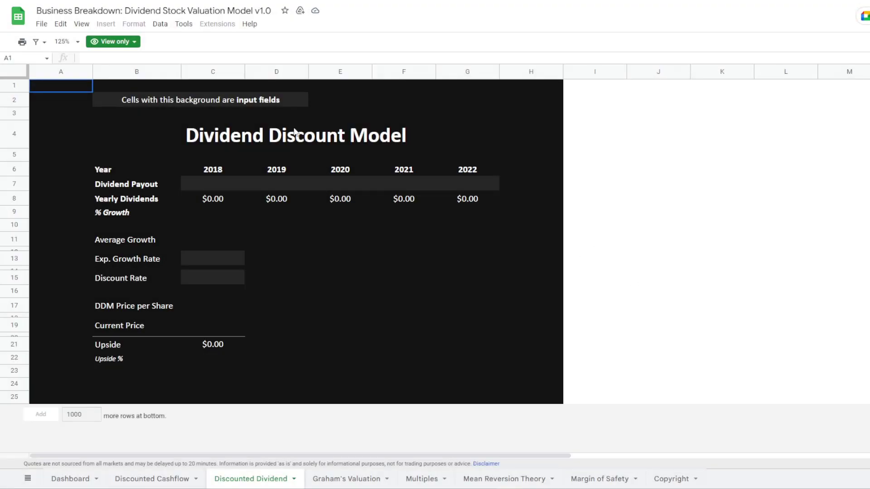
Look through the Dividend Discount Model and the other valuation sheets of the template workbook.
click(284, 138)
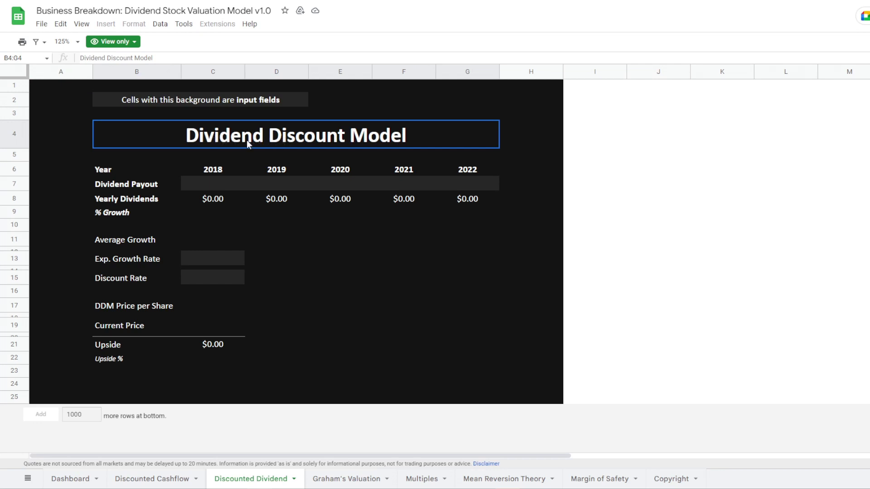
drag(136, 240, 213, 277)
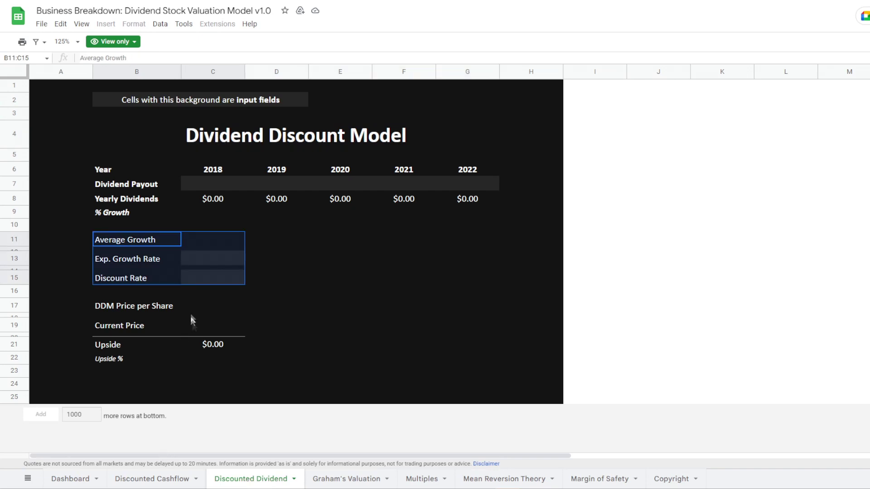
click(171, 479)
click(349, 483)
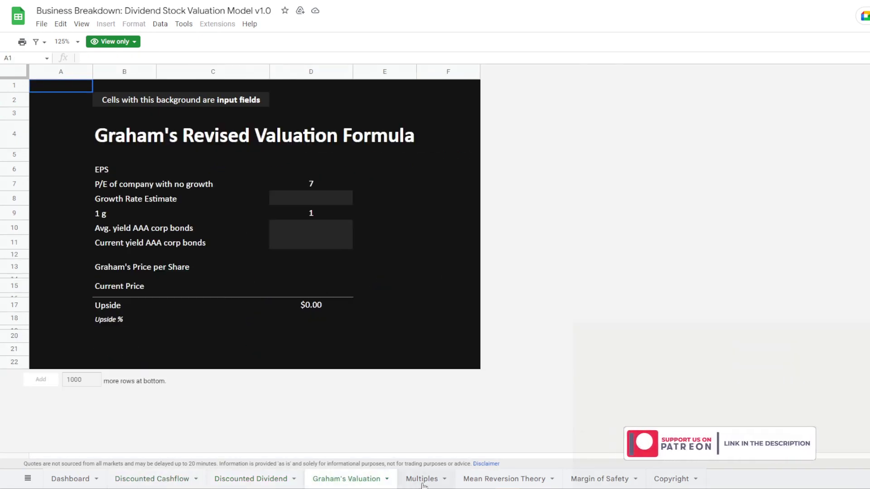
click(423, 481)
click(279, 479)
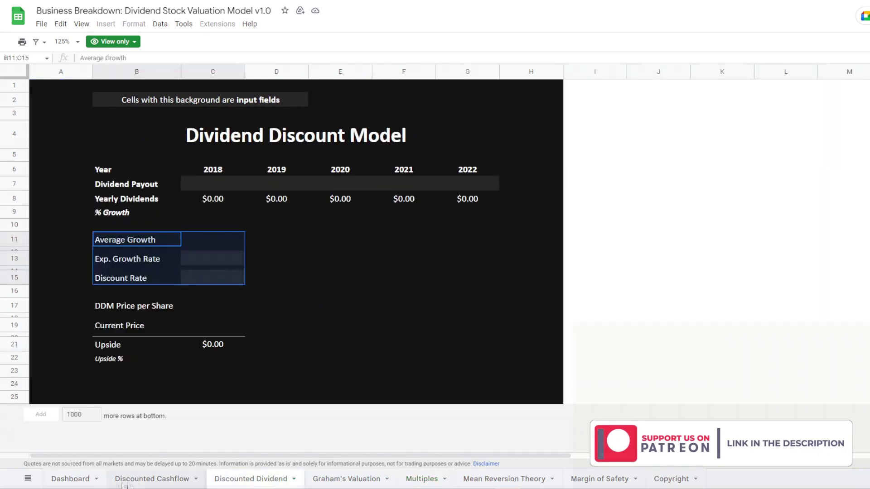
click(82, 480)
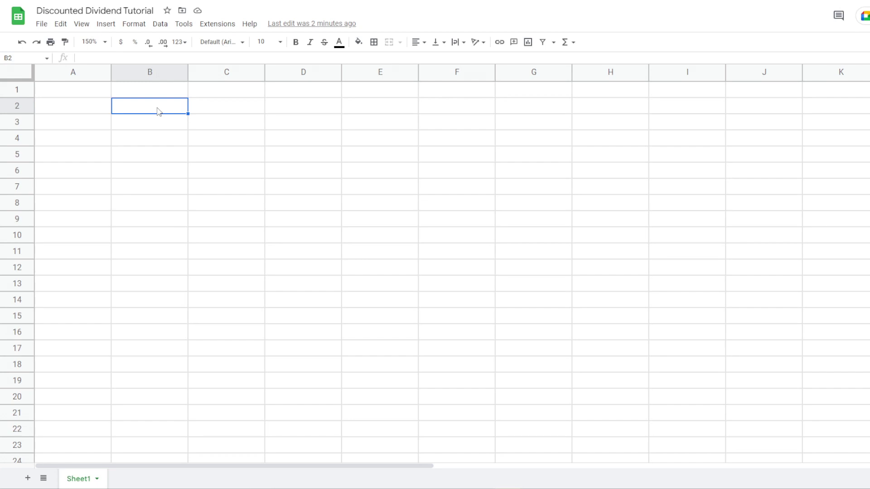
Enter the row labels Year, Dividend Payout, Yearly Dividend and Growth in cells B2 to B5.
text(Year)
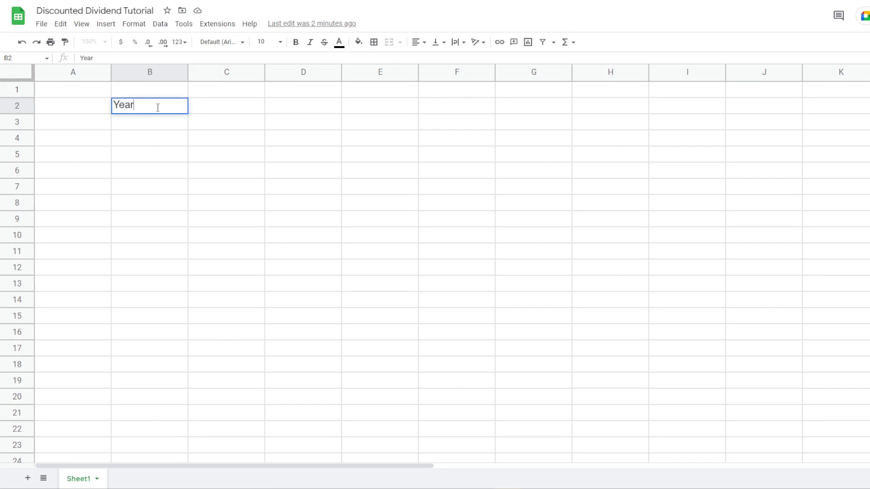
key(Return)
text(Dividend)
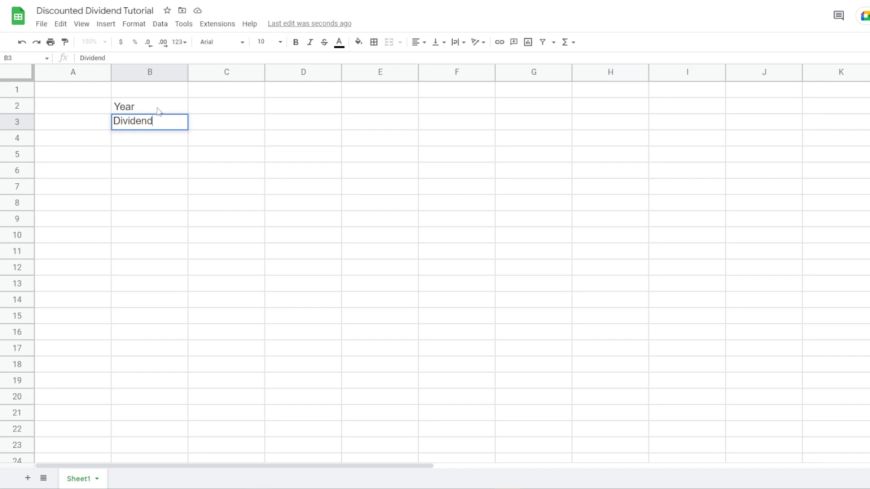
text(ayout)
key(Return)
text(Yearly Diviedn)
key(BackSpace)
key(BackSpace)
key(BackSpace)
text(dend)
key(Return)
text(Growth)
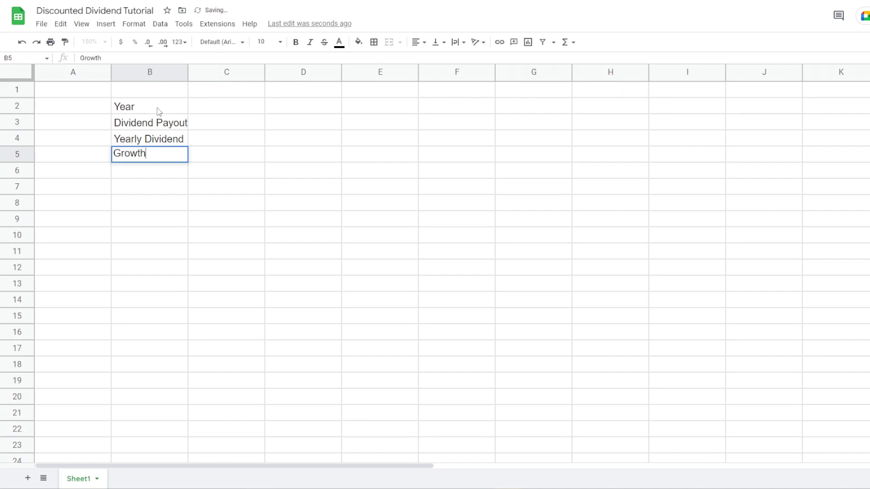
key(Return)
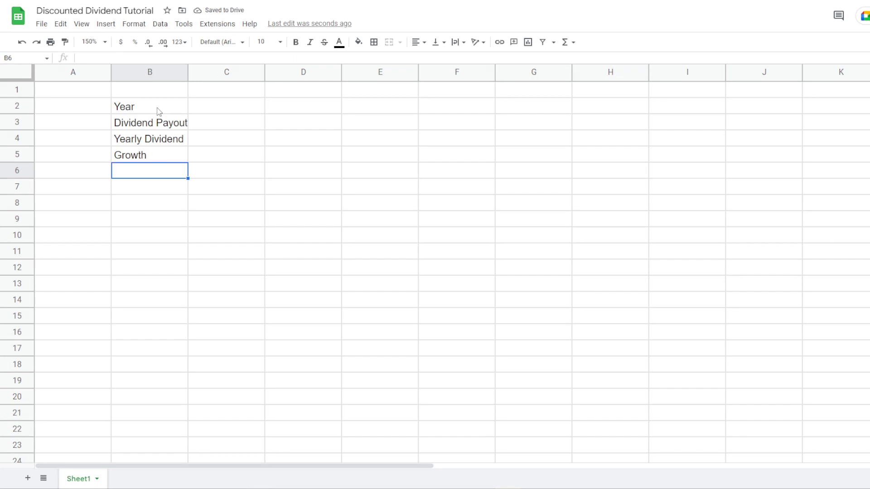
Fill the Year row with 2018, 2019, 2020, 2021 and 2022 in cells C2 to G2.
click(217, 111)
text(2018)
key(Tab)
text(2019)
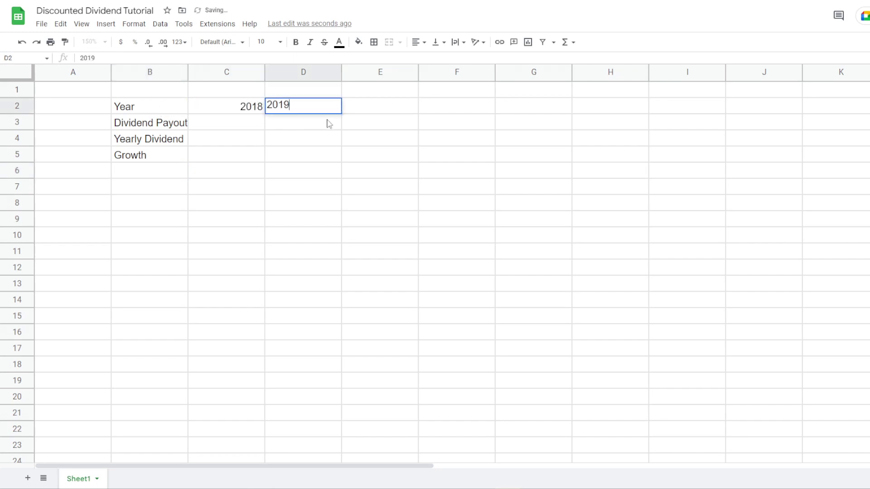
key(Tab)
text(2020)
key(Tab)
text(2021)
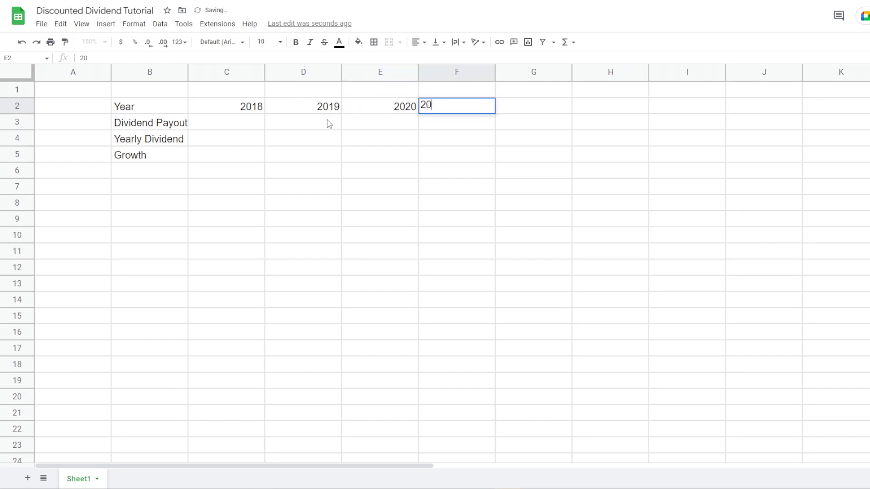
key(Tab)
text(2022)
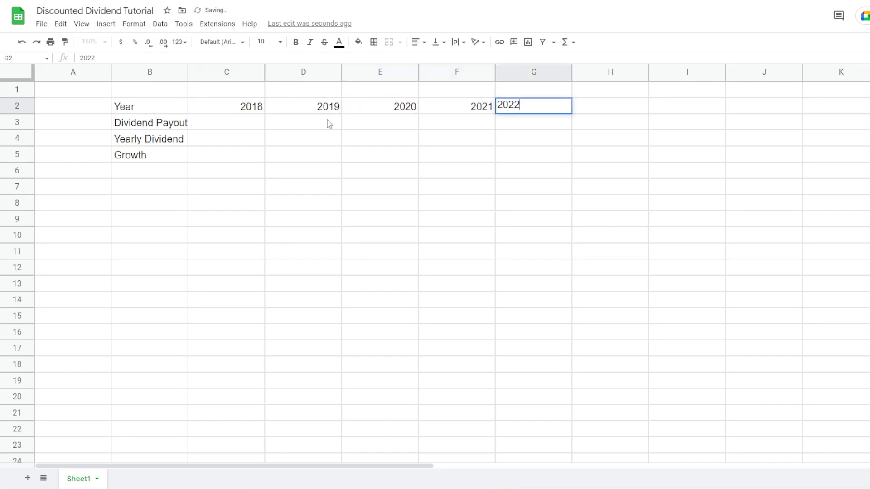
key(Tab)
Centre the year values in cells C2 to G2 horizontally.
drag(249, 107, 543, 107)
click(419, 42)
click(430, 59)
click(241, 128)
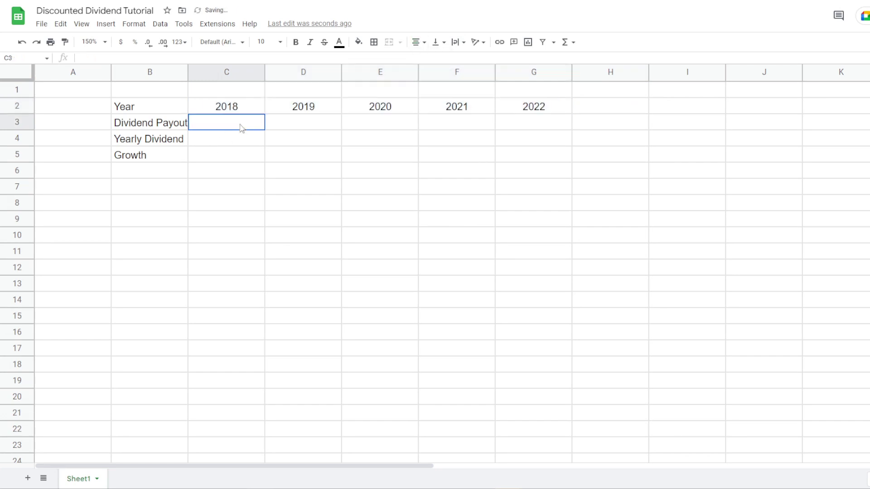
Switch to the Nasdaq JNJ dividend history page and look up the cash dividend amount for 2022.
click(219, 229)
click(209, 152)
click(224, 125)
key(ctrl+Tab)
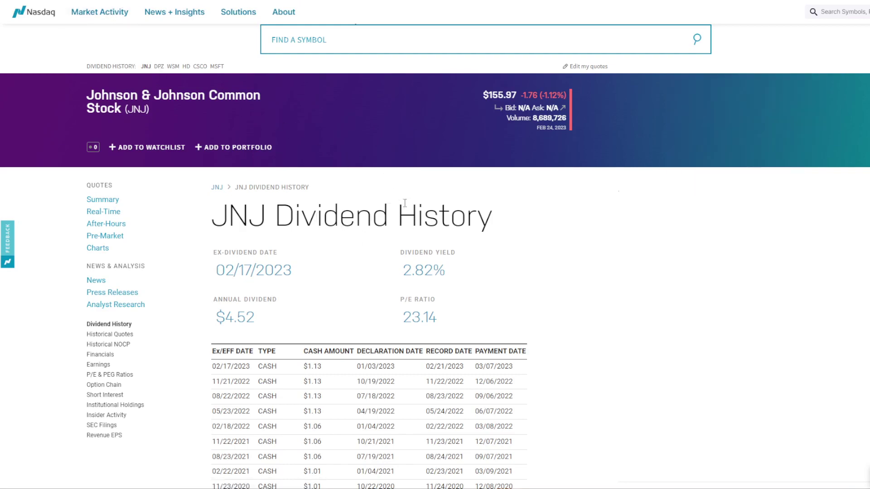
scroll(405, 221, down, 3)
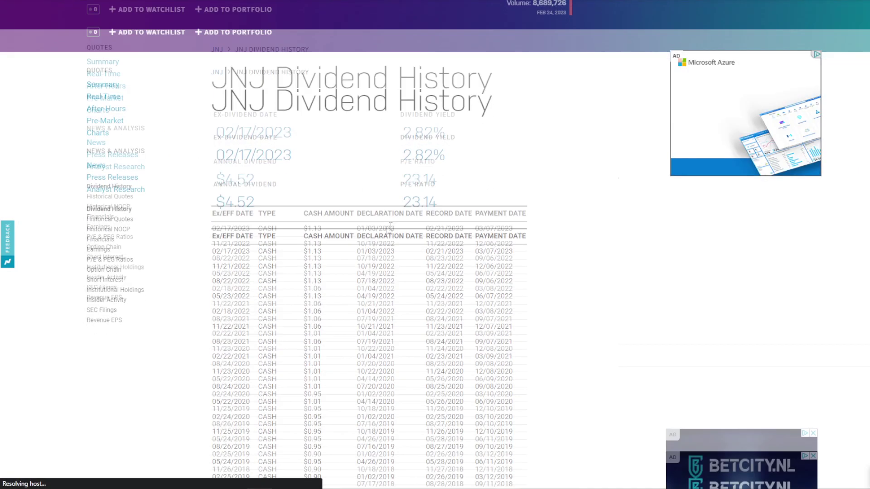
double_click(313, 215)
click(333, 225)
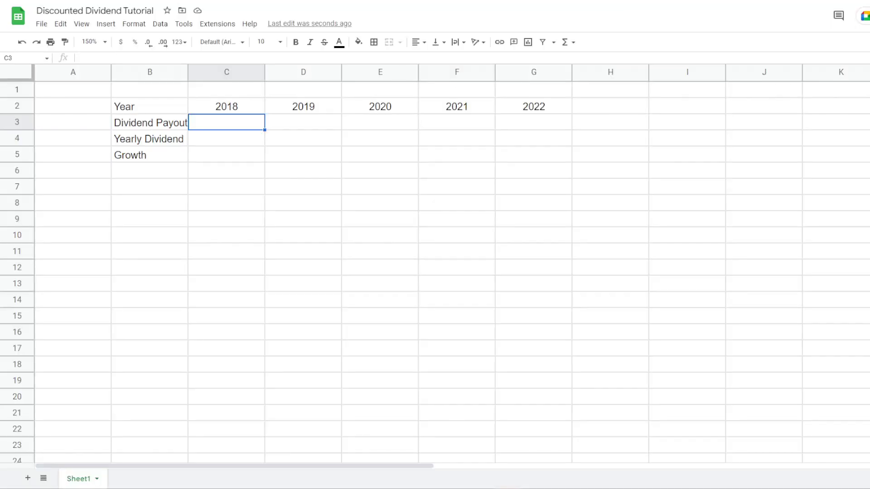
Enter 1.13 as the 2022 dividend payout in G3 and format it as centred currency.
click(528, 119)
text(1.13)
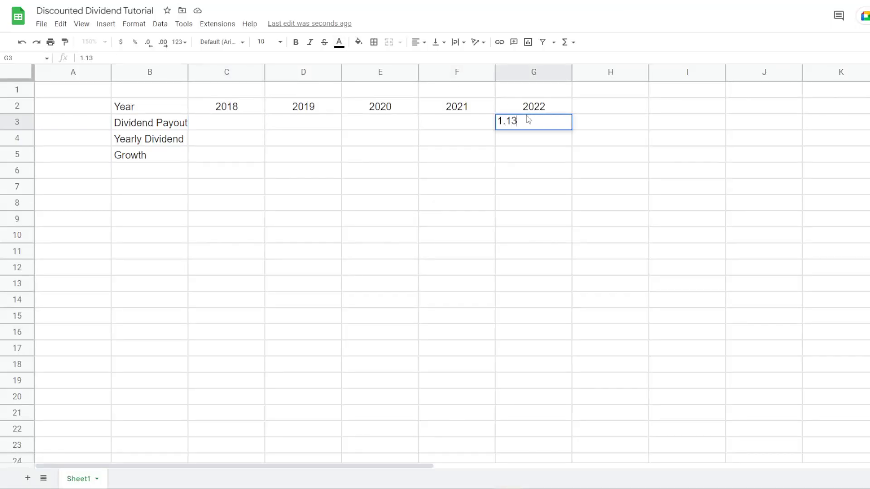
key(Left)
click(529, 120)
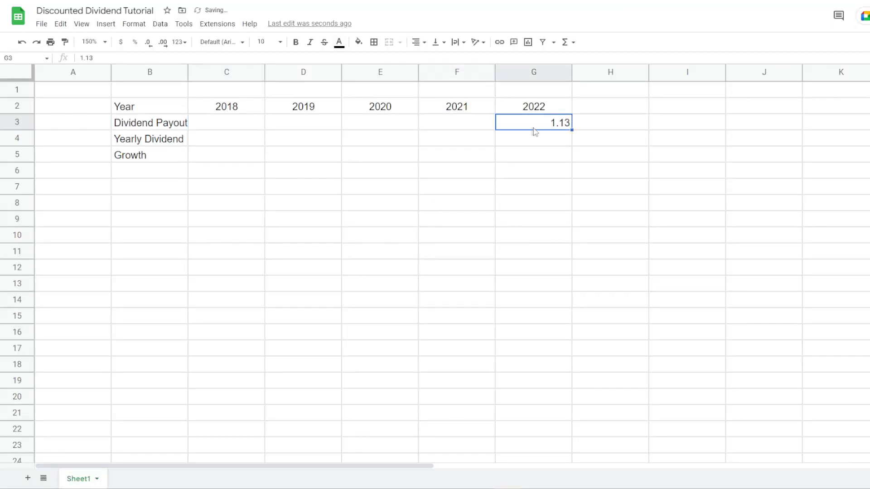
click(120, 42)
click(417, 42)
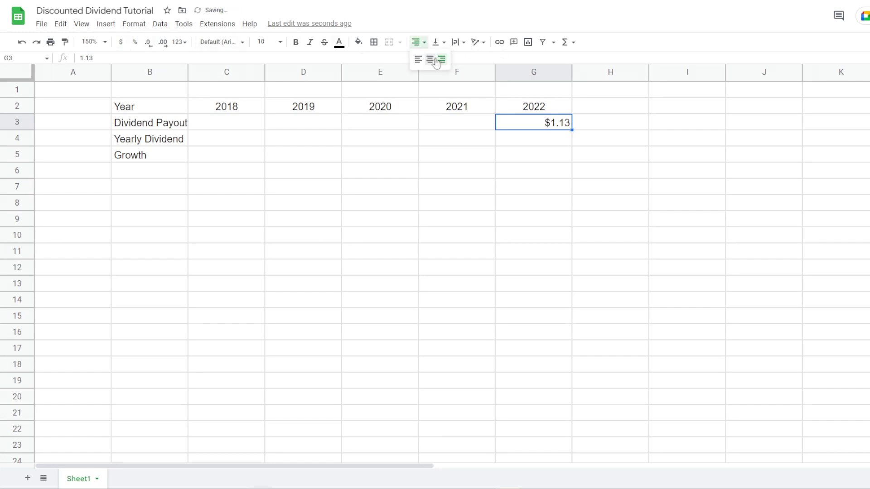
click(427, 58)
Enter the remaining dividend payouts from the Nasdaq history: 1.06 for 2021, 1.01 for 2020, 0.95 for 2019 and 0.90 for 2018.
click(545, 138)
click(545, 129)
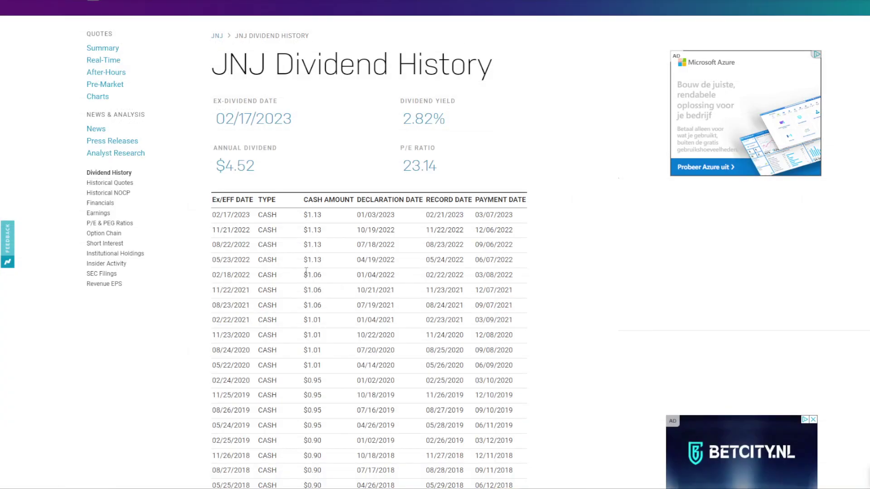
drag(304, 272, 332, 282)
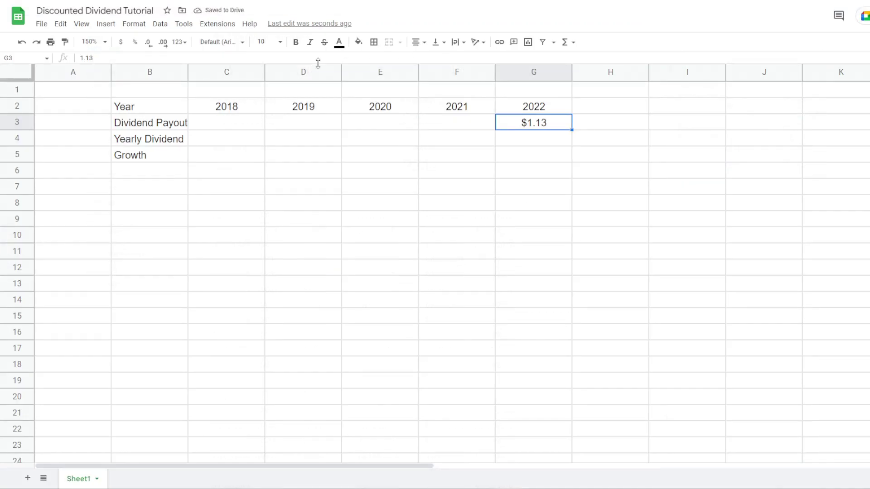
key(Left)
text(1.06)
key(Left)
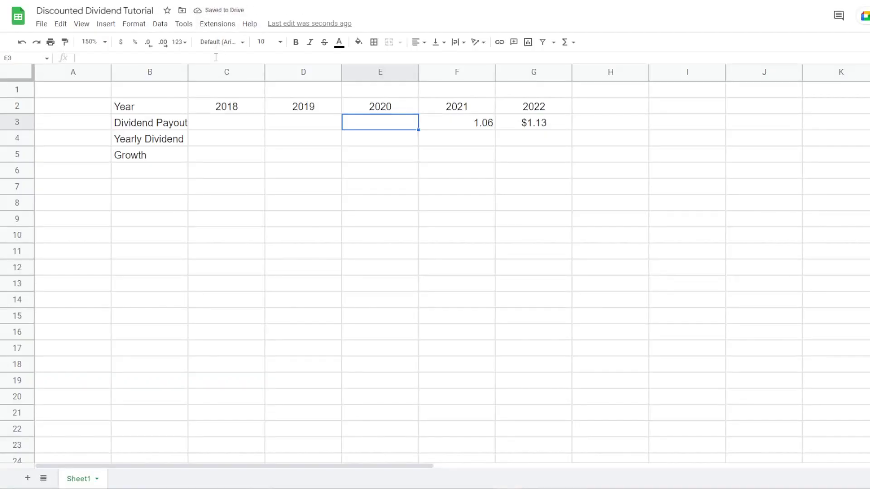
text(1.01)
key(Left)
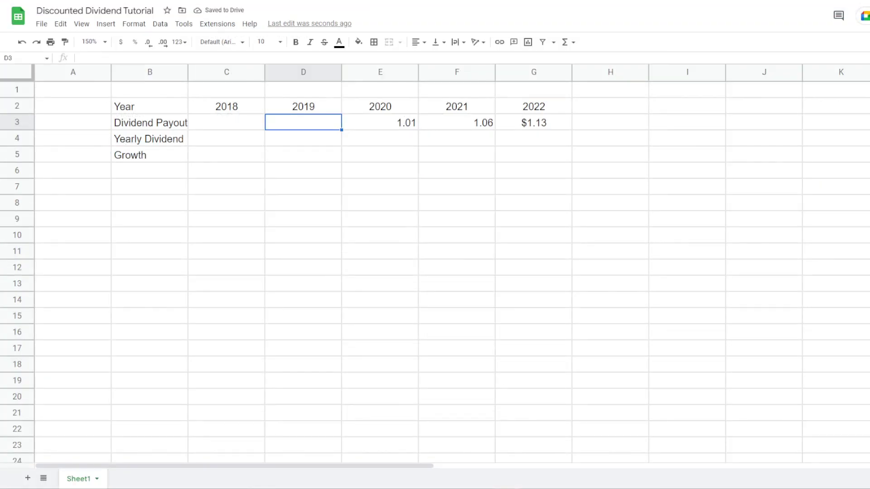
text(0.95)
key(Left)
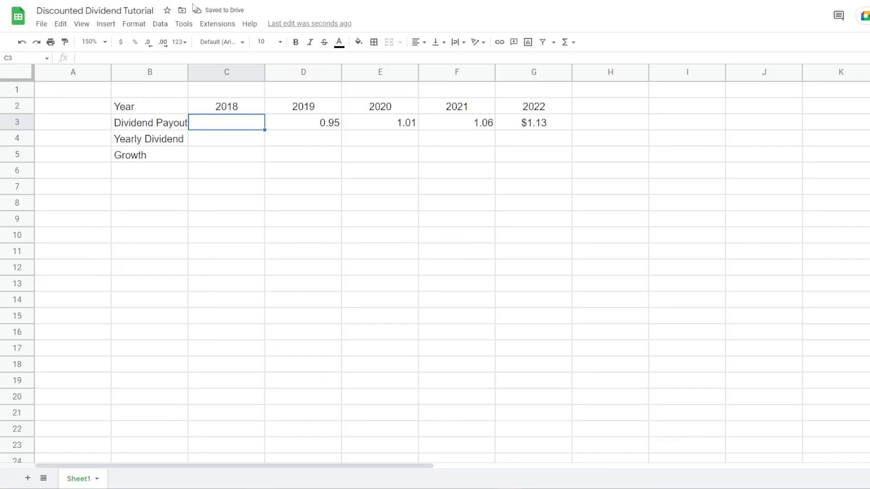
text(0.90)
key(Left)
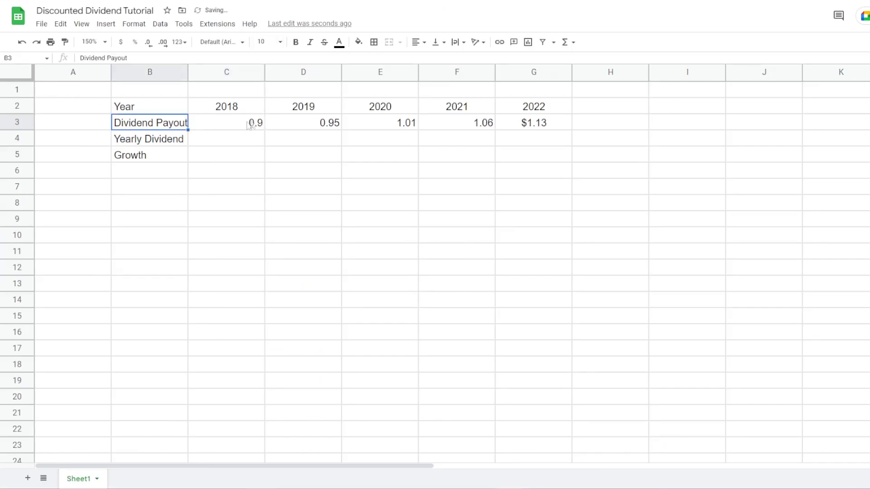
Copy the formatting of the 2022 dividend payout onto the 2018 to 2021 payouts in C3:F3.
key(Right)
key(ctrl+shift+Right)
key(ctrl+Right)
click(65, 42)
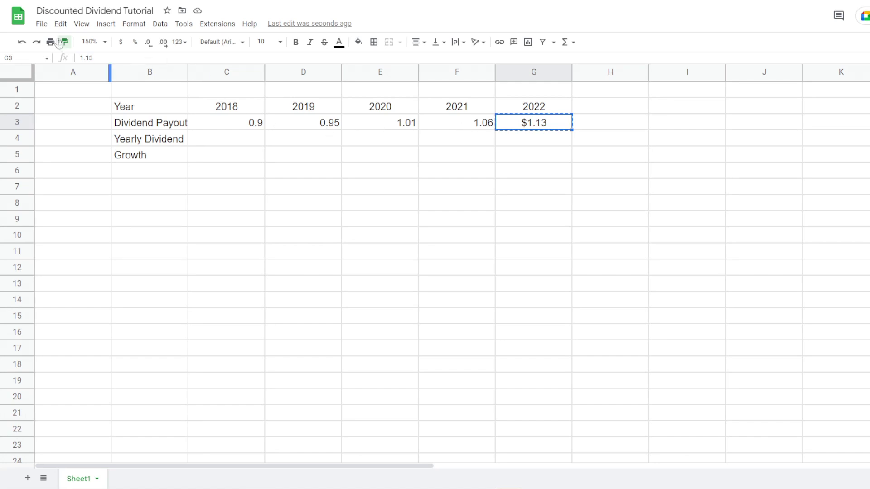
drag(480, 127, 240, 123)
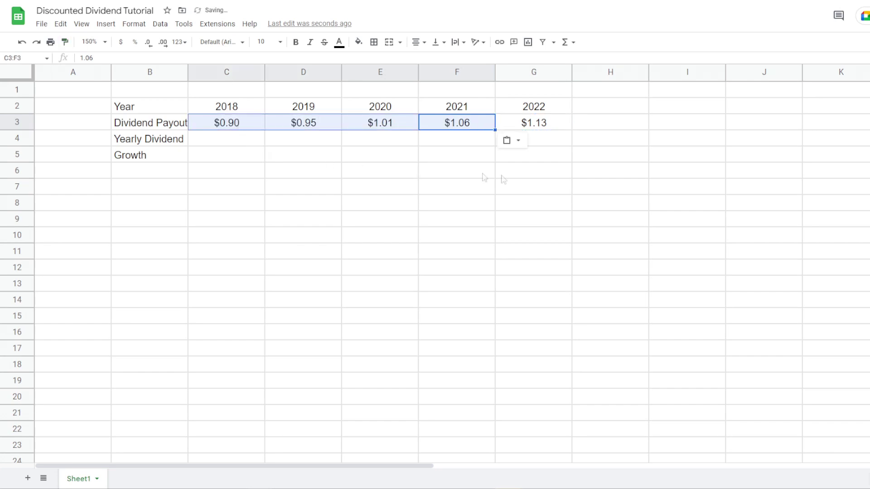
click(500, 170)
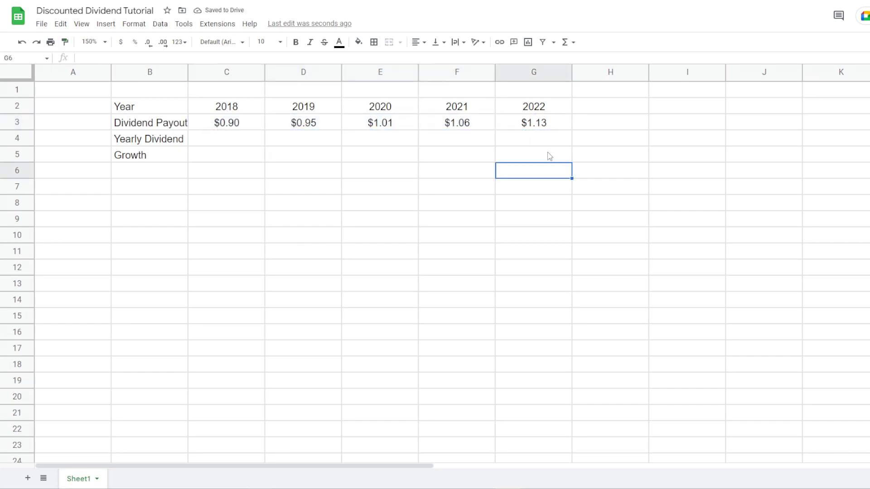
Calculate the 2022 yearly dividend in G4 with the formula =G3*4.
click(537, 143)
click(152, 139)
click(563, 144)
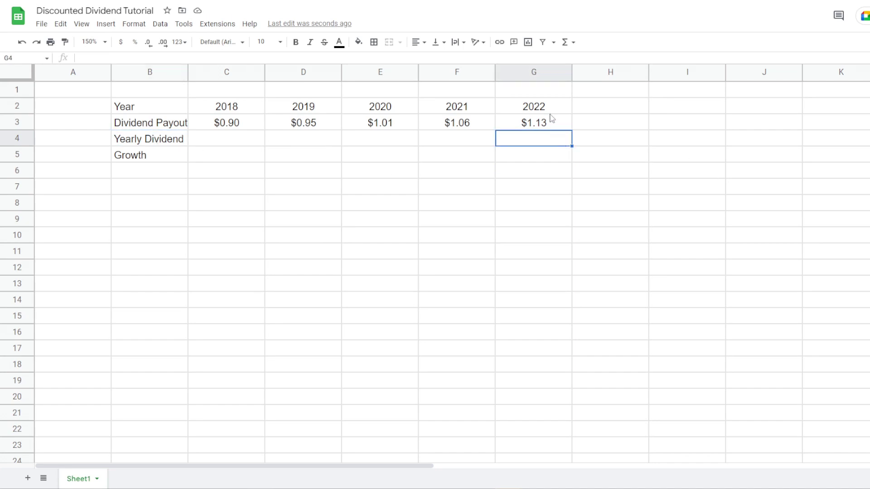
text(=)
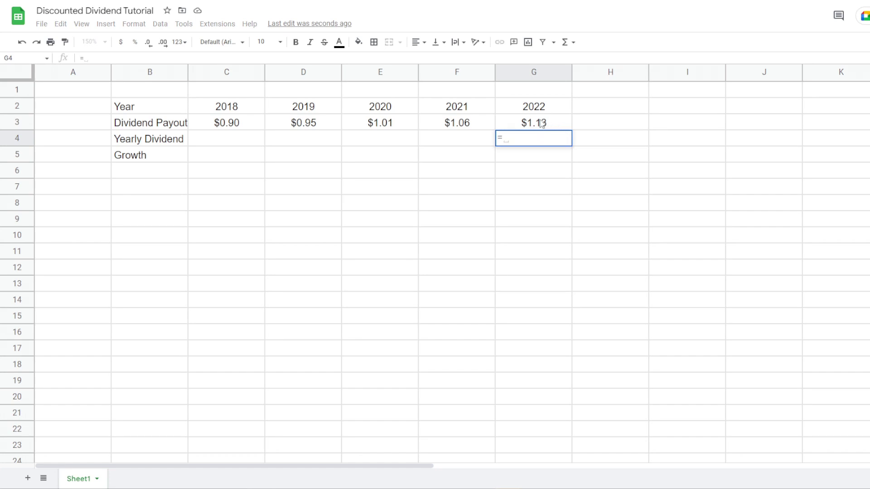
click(540, 123)
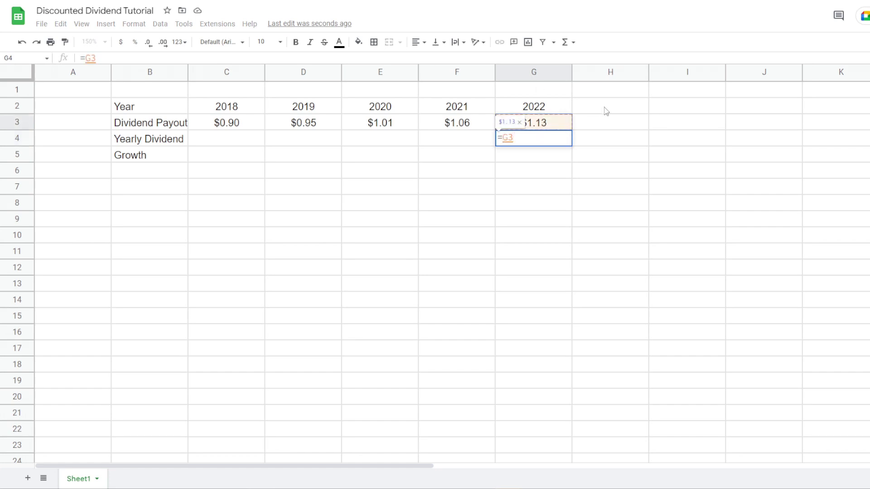
text(*4)
key(Return)
key(Up)
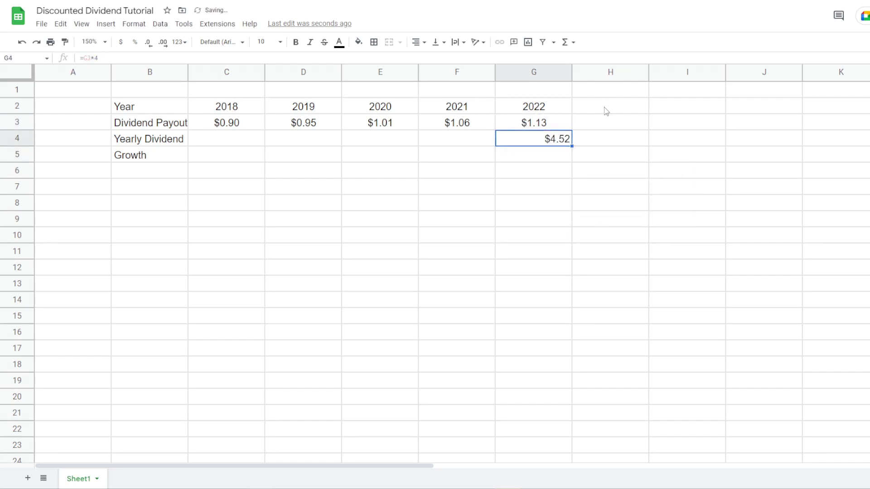
Centre the 2022 yearly dividend and fill its formula across the row back to 2018 in C4.
click(417, 42)
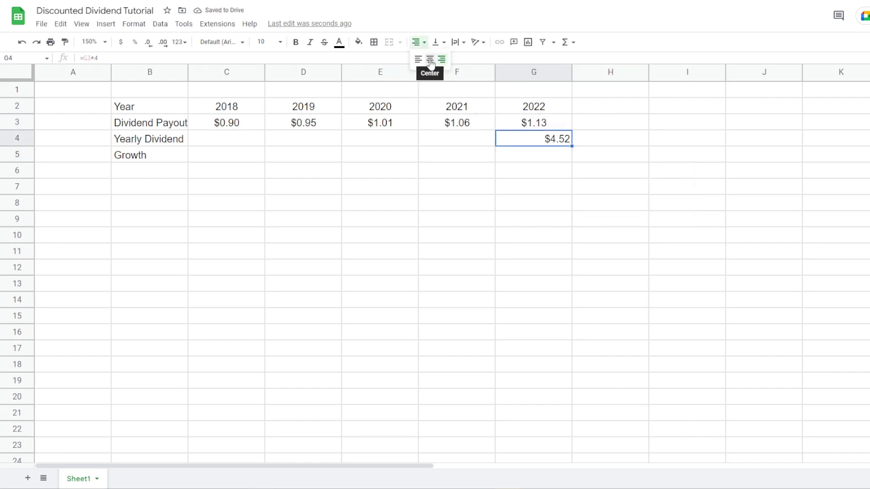
click(430, 61)
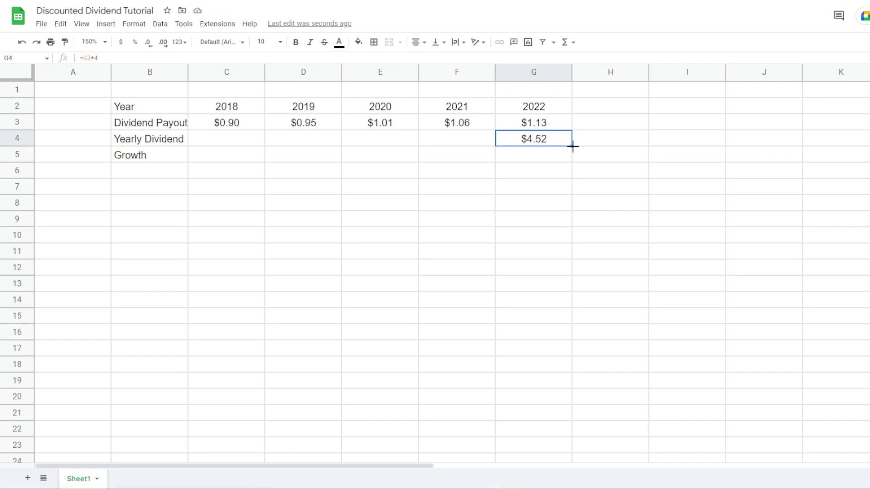
drag(573, 147, 239, 142)
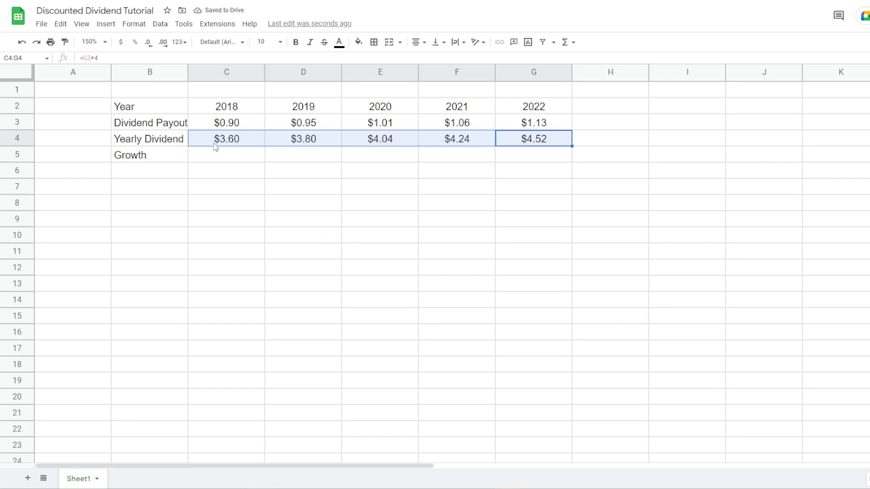
Calculate the 2019 dividend growth in D5 with the formula =D4/C4-1.
click(288, 156)
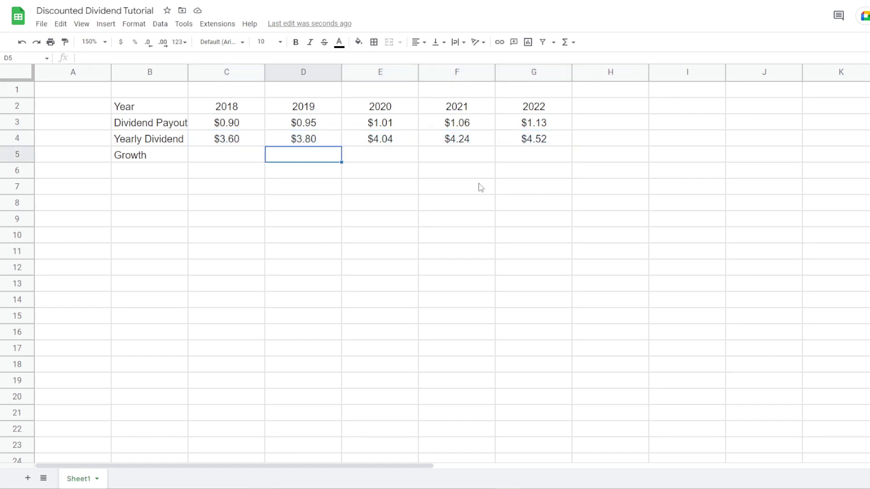
text(=)
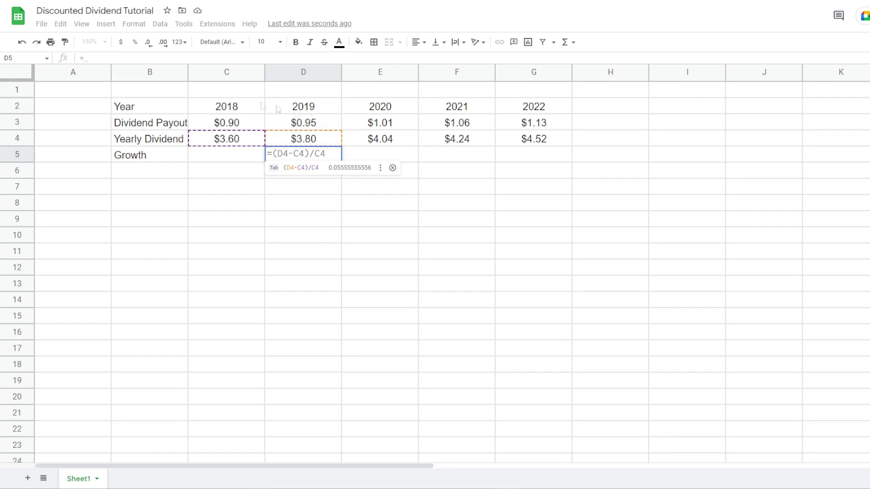
click(314, 137)
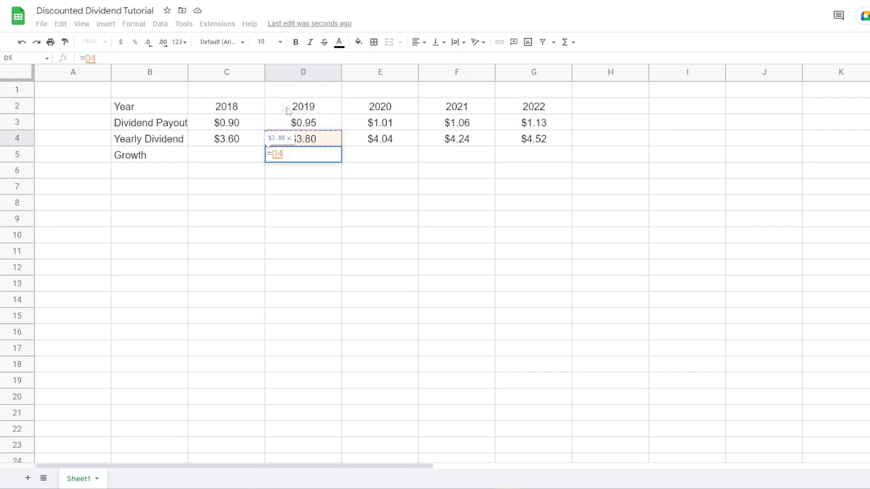
text(/)
click(234, 137)
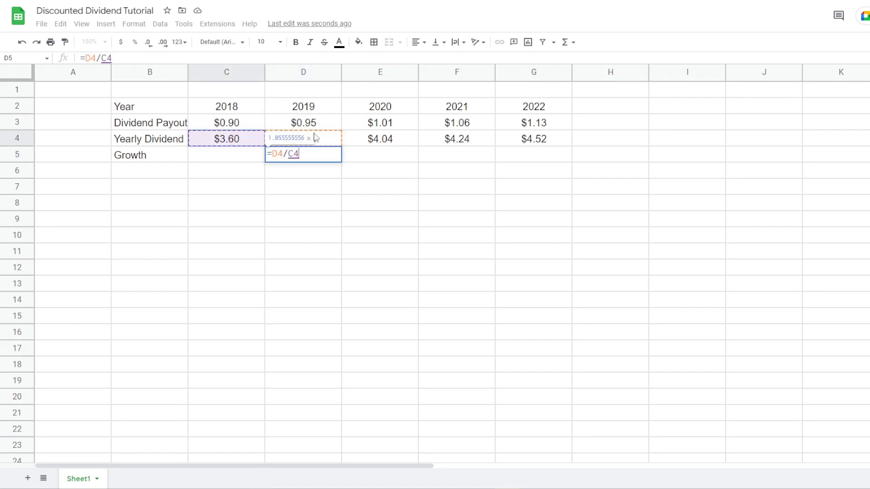
text(-1)
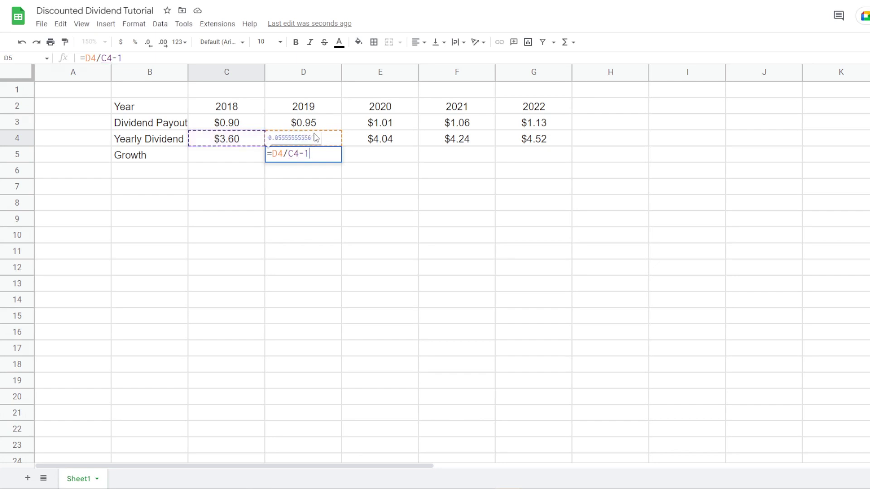
key(ctrl+Return)
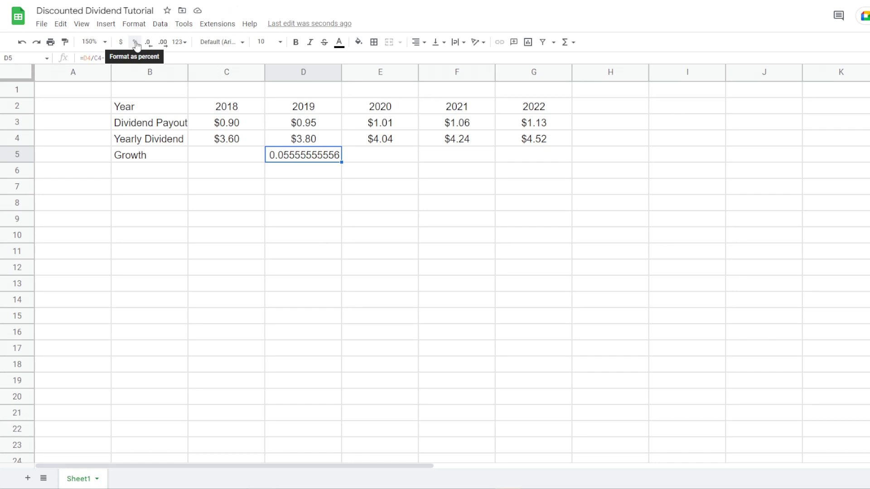
Format the 2019 growth as a centred percentage and fill its formula across to 2022 in G5.
click(136, 45)
click(417, 43)
click(429, 61)
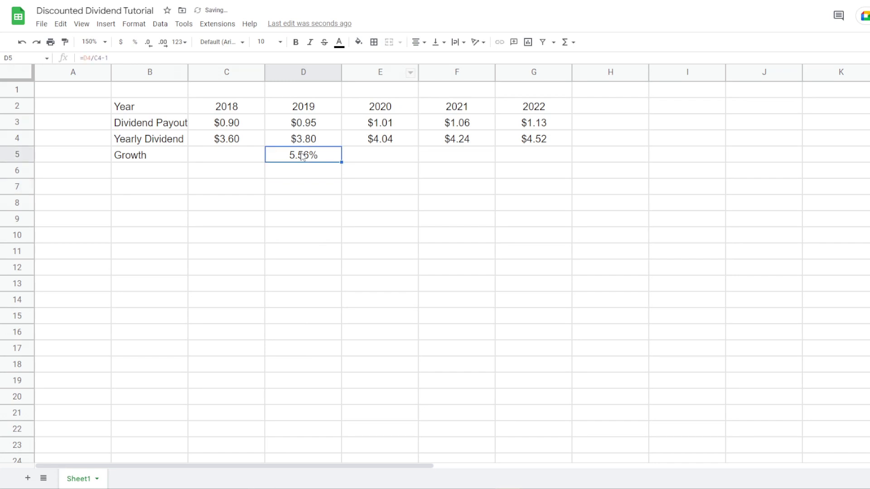
drag(341, 162, 566, 164)
click(311, 170)
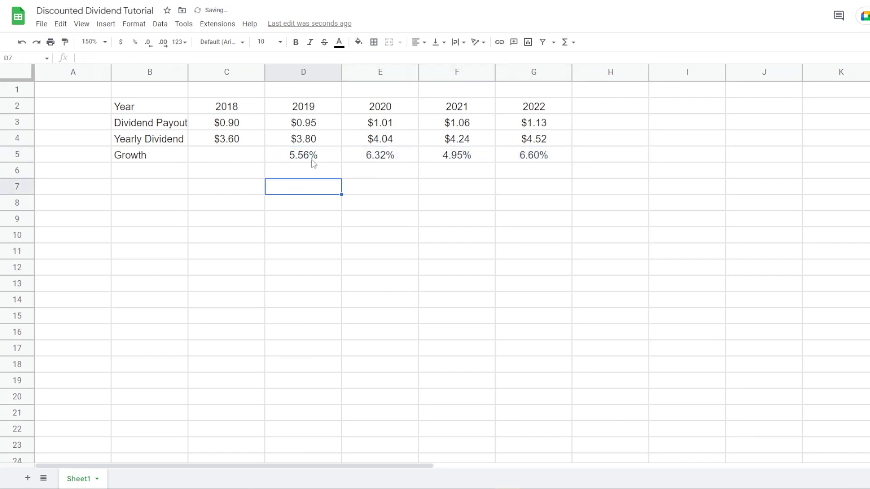
drag(309, 158, 532, 163)
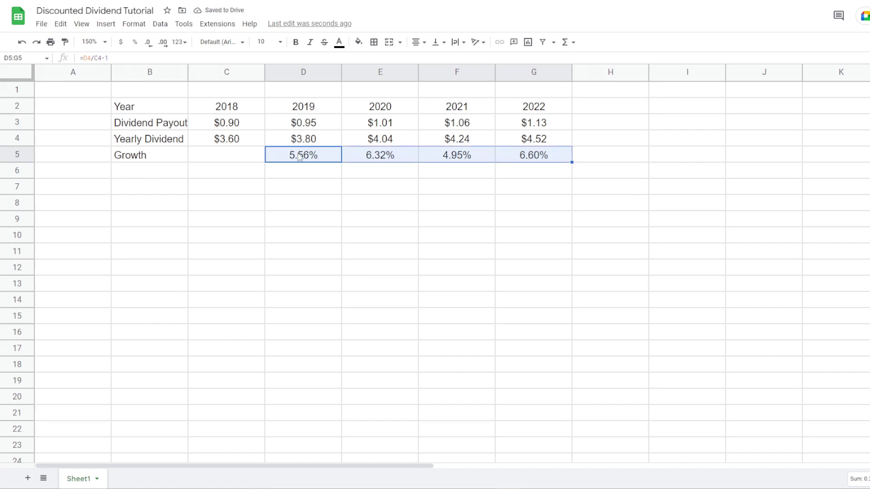
Add the label "Average Growth" in B7.
click(169, 190)
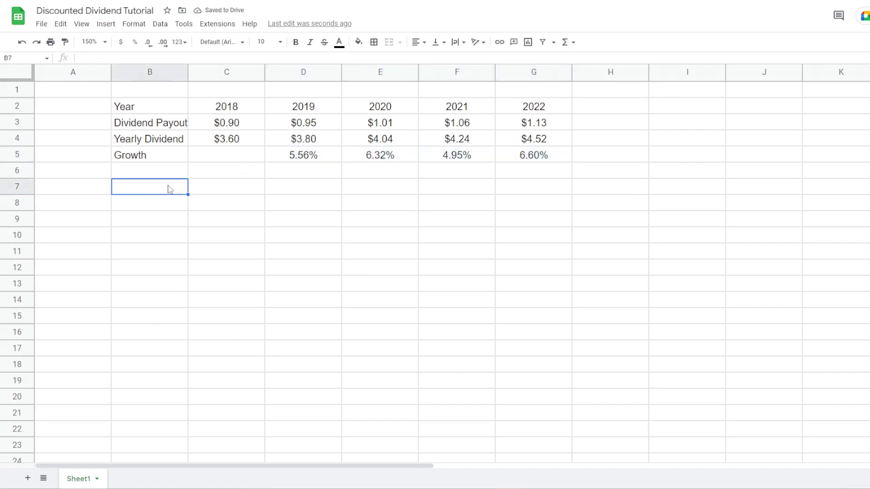
text(Average)
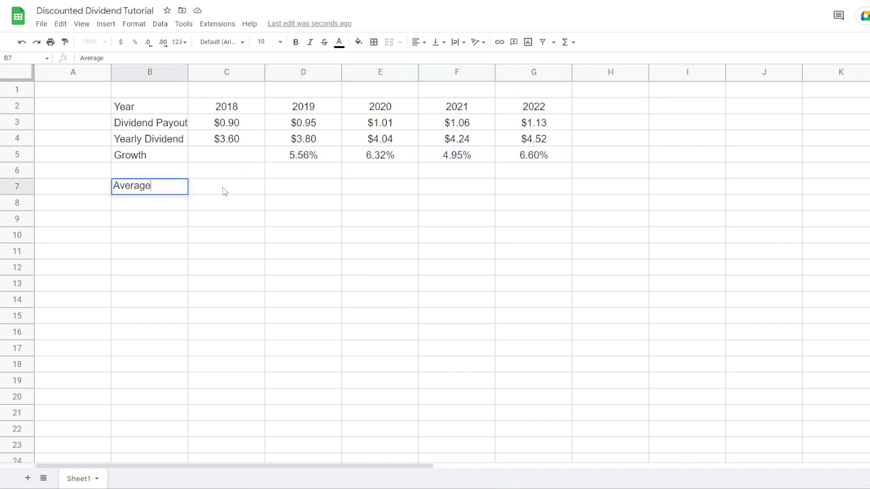
text( Growth)
key(Return)
Calculate the average growth in C7 with =AVERAGE(D5:G5) and centre the cell.
click(215, 191)
click(157, 192)
click(231, 194)
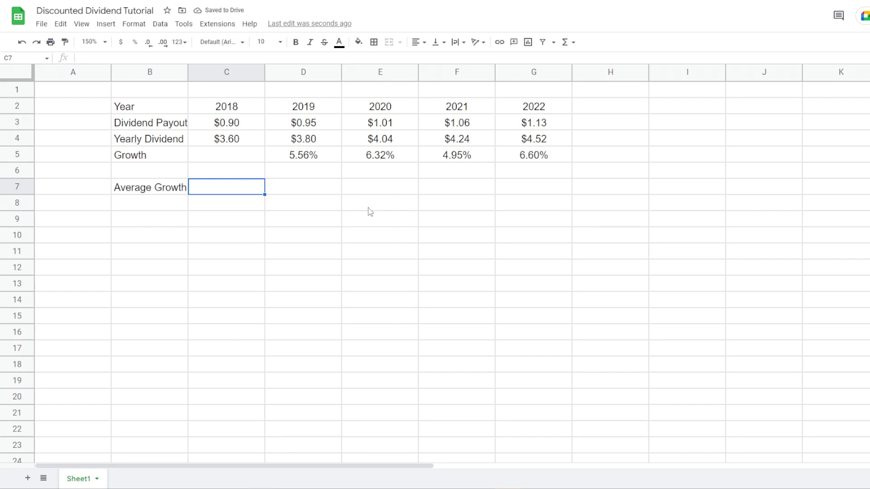
text(=AVERAGE()
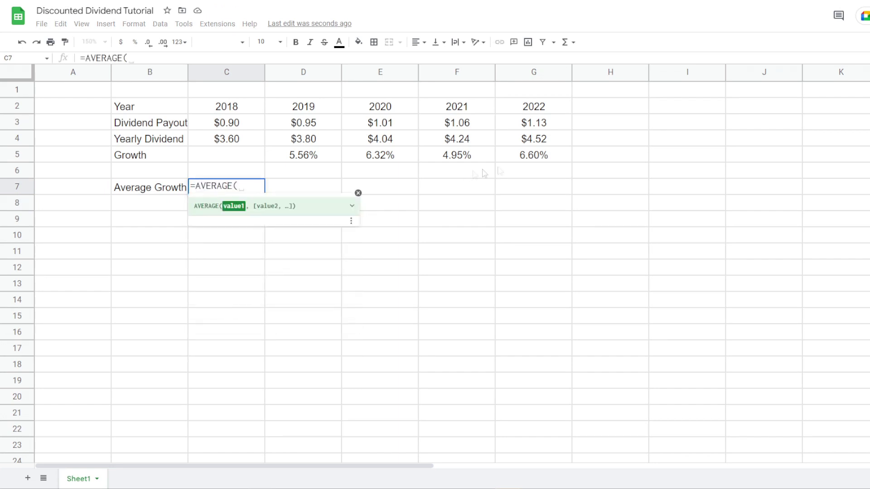
drag(546, 159, 309, 158)
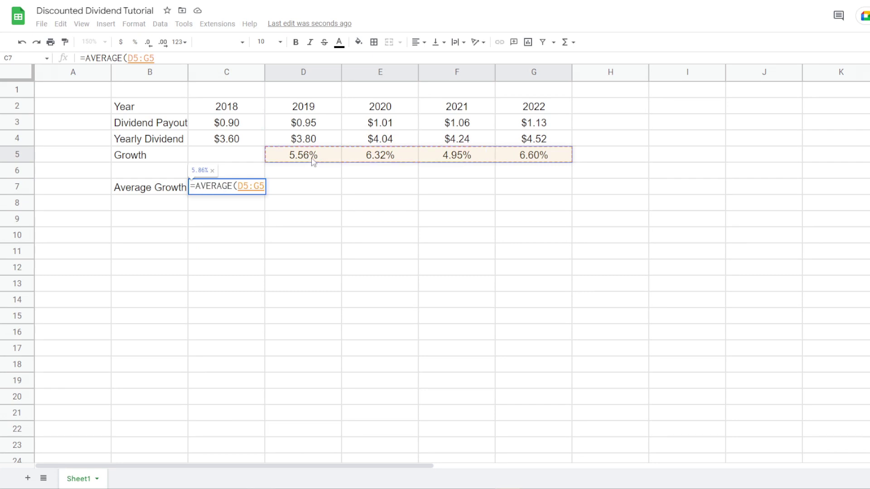
key(Return)
key(Up)
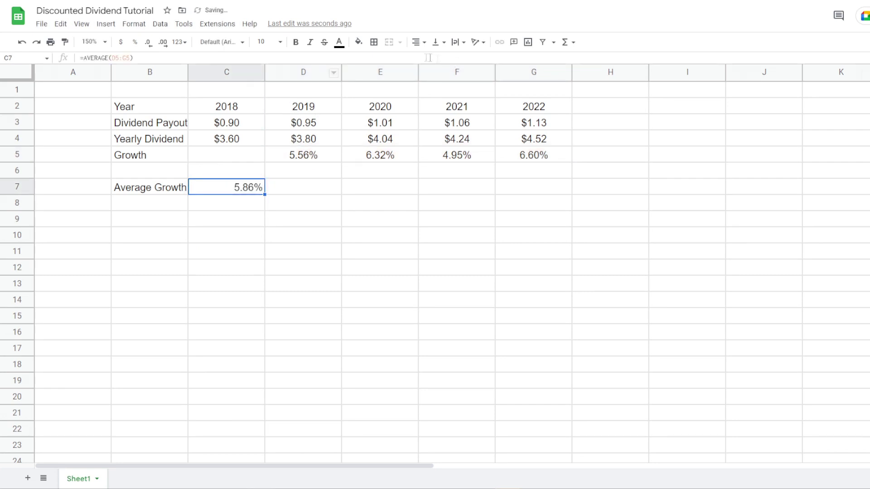
click(416, 41)
click(429, 63)
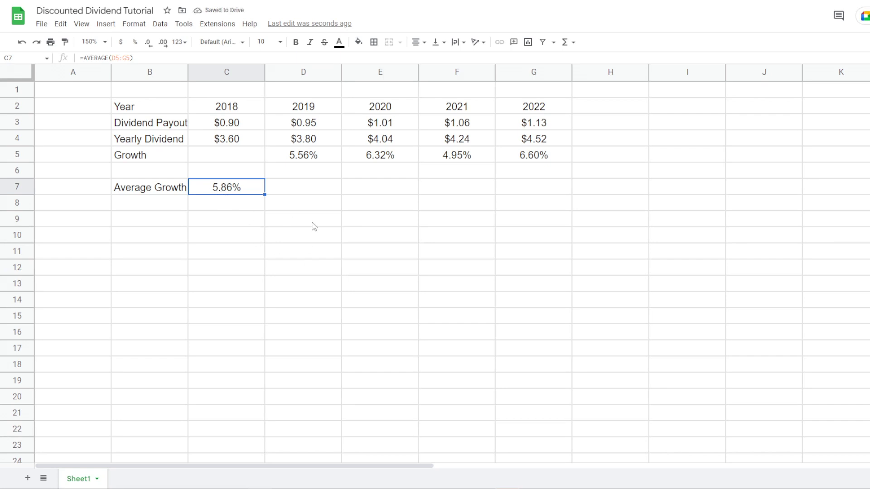
Add the labels "Expected Growth" in B8 and "Discount Rate" in B9.
click(150, 206)
text(Expected Growth)
key(Return)
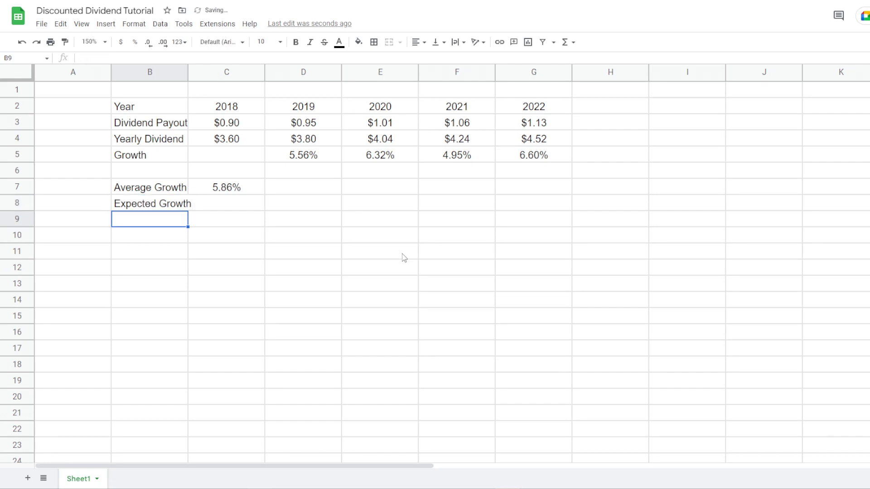
text(Discount)
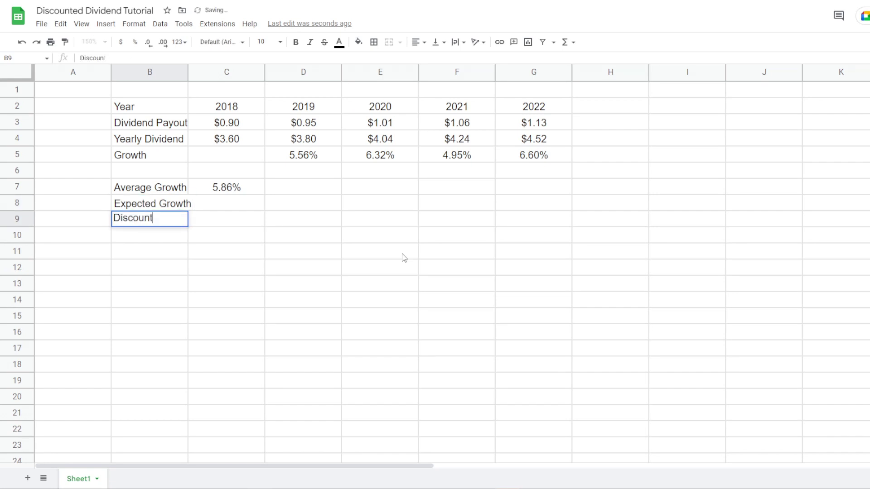
text( Rate)
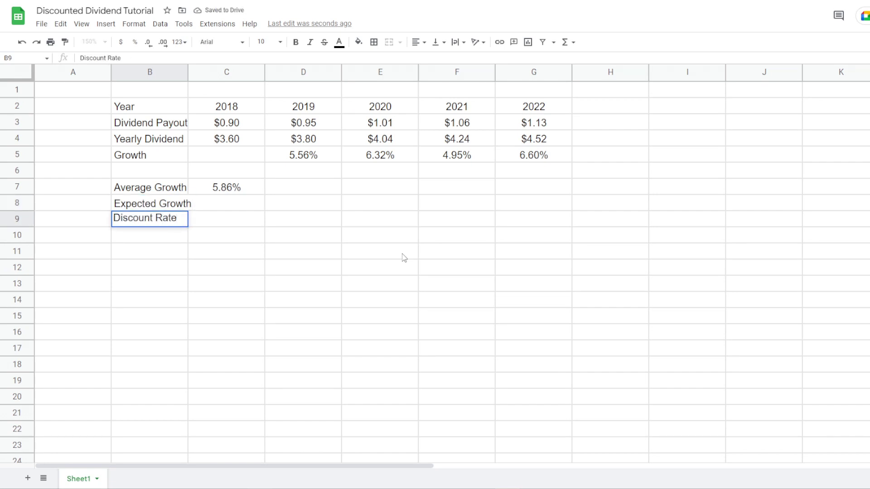
key(Return)
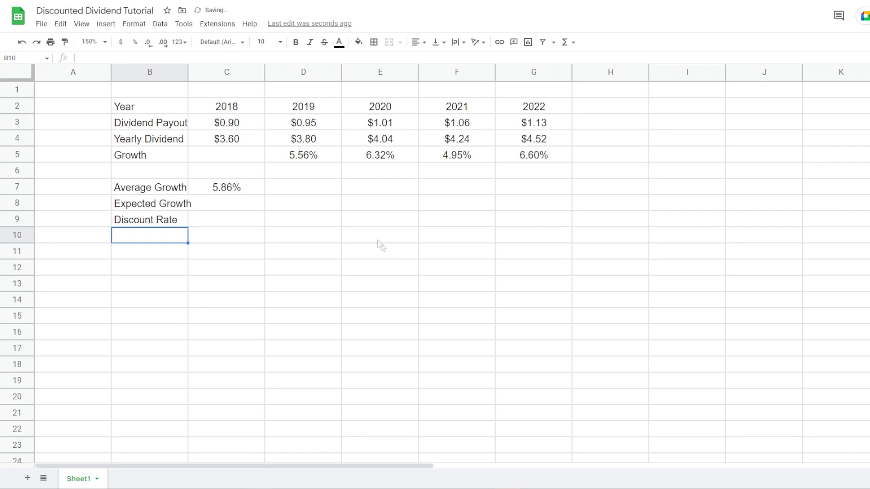
Enter an expected growth of 4% in C8, formatted as a centred percentage.
click(247, 207)
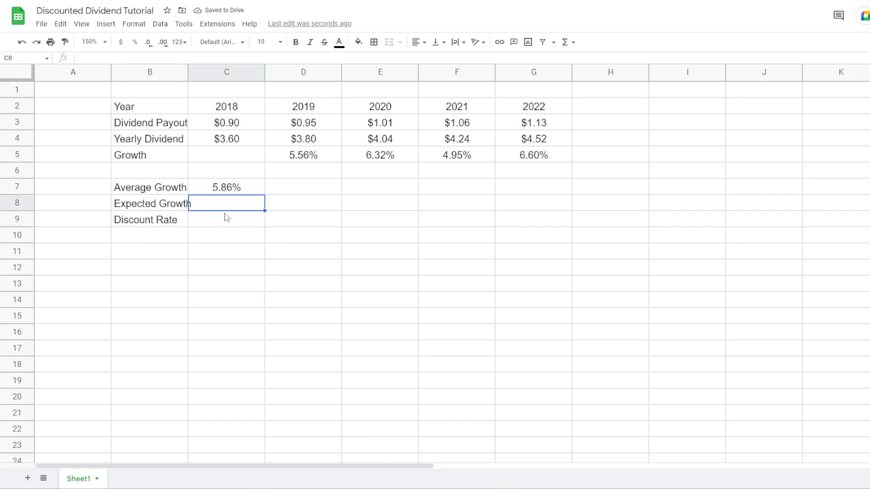
click(166, 225)
key(Right)
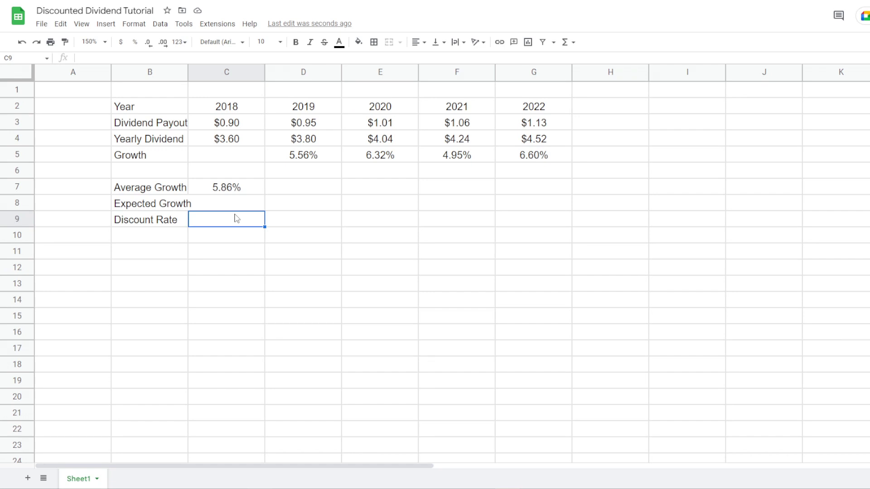
key(Up)
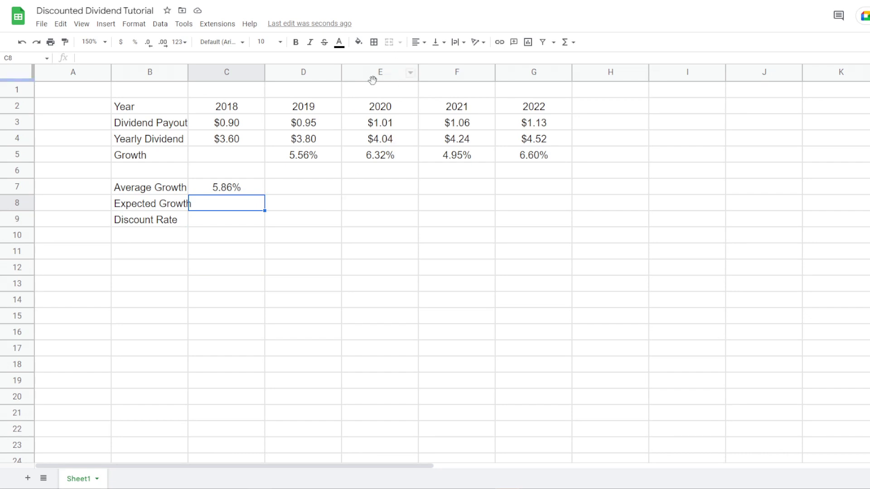
text(4)
key(Up)
key(Down)
click(136, 44)
text(4)
key(Return)
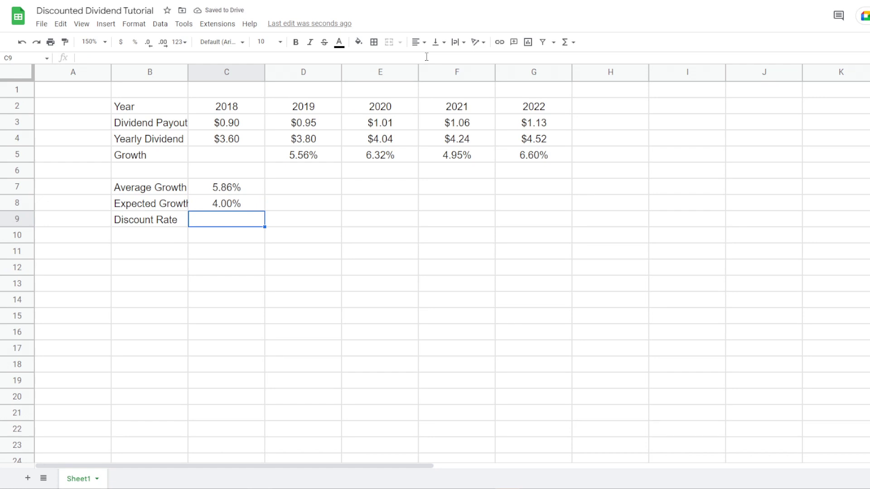
Enter a discount rate of 8% in C9, formatted as a centred percentage.
text(8)
key(ctrl+Return)
click(139, 43)
text(8%)
key(ctrl+Return)
click(419, 42)
click(429, 59)
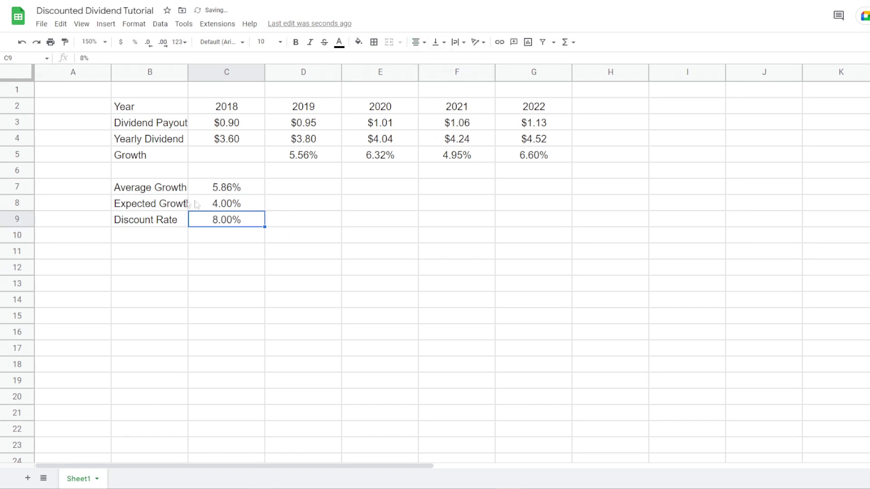
click(162, 208)
drag(163, 205, 240, 204)
drag(136, 221, 237, 222)
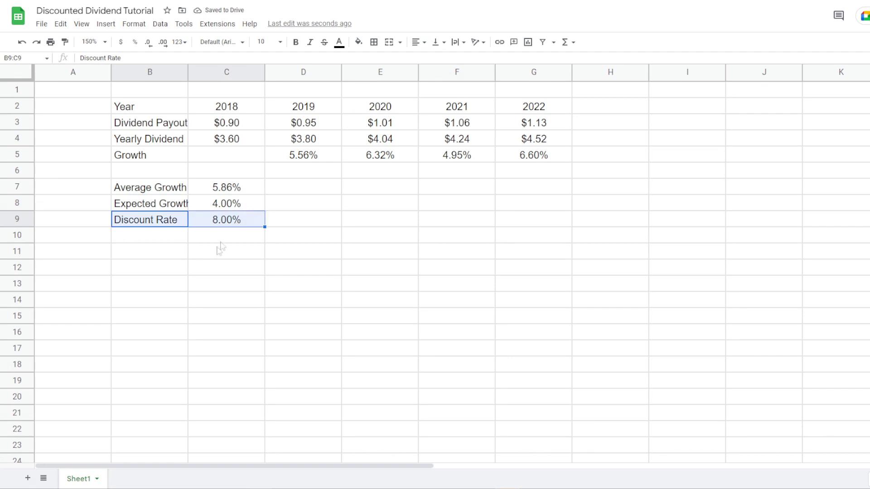
Add the label "Intrinsic Value" in B11.
click(179, 255)
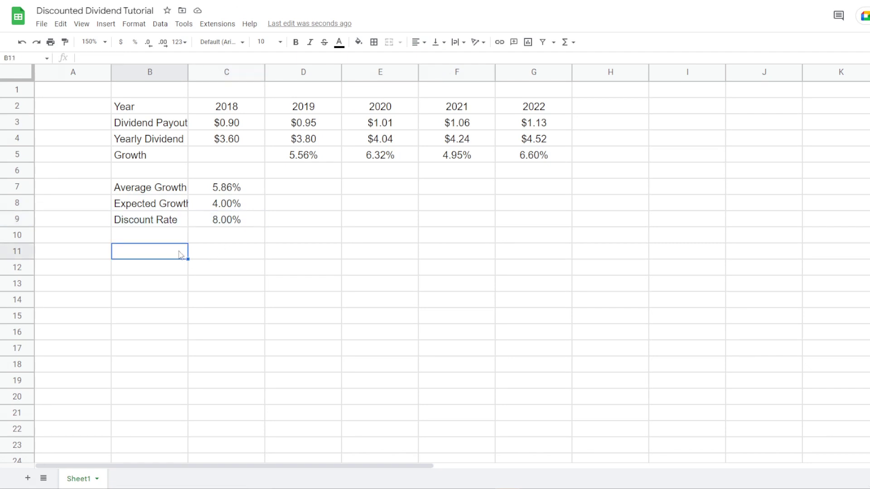
text(Intrinsic Value)
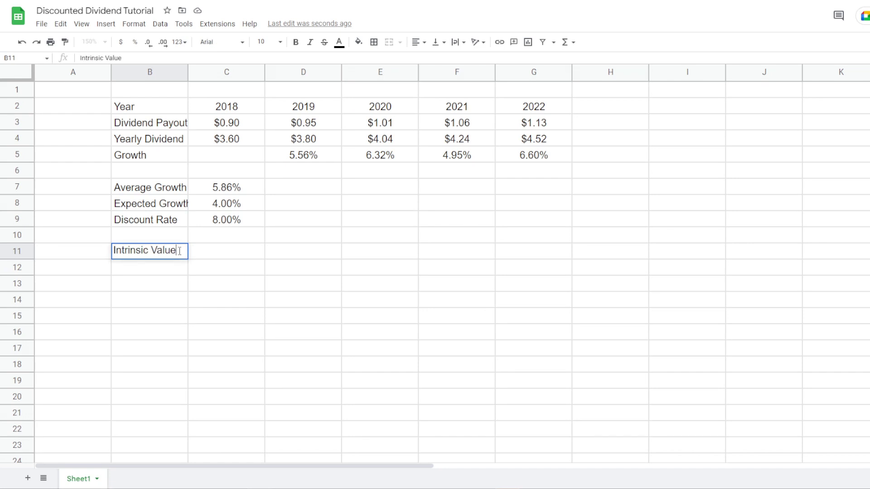
key(Return)
Calculate the intrinsic value in C11 with the formula =SUM(G4*(1+C8)/(C9-C8)).
key(Right)
key(Up)
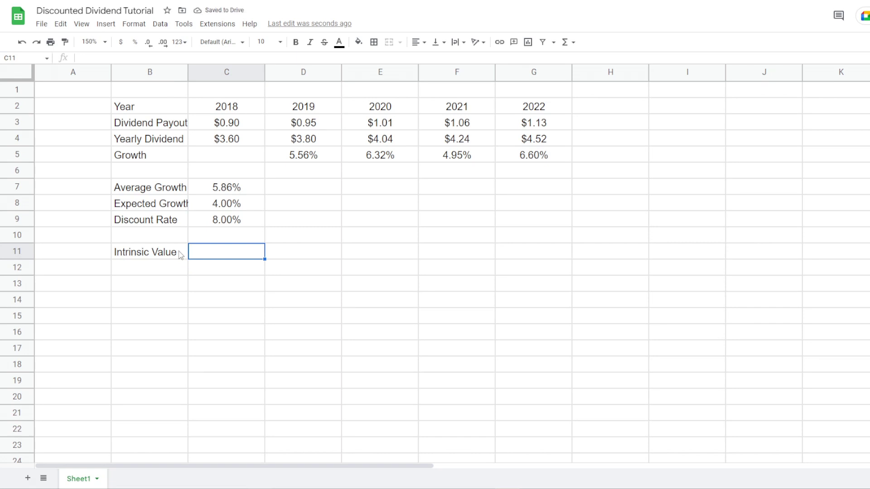
text(=SUM()
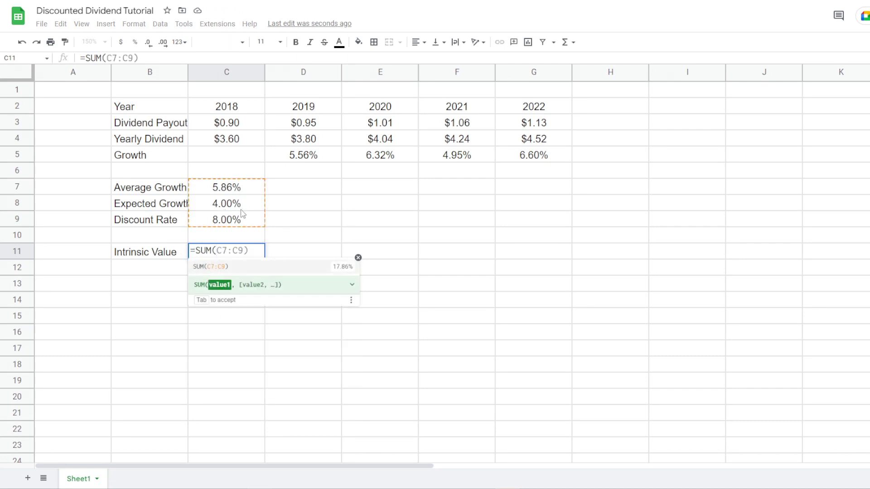
click(543, 141)
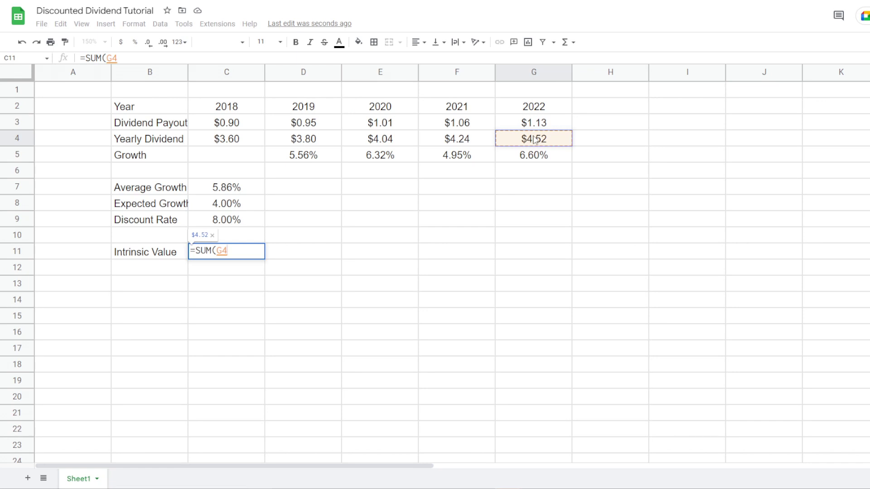
text(*()
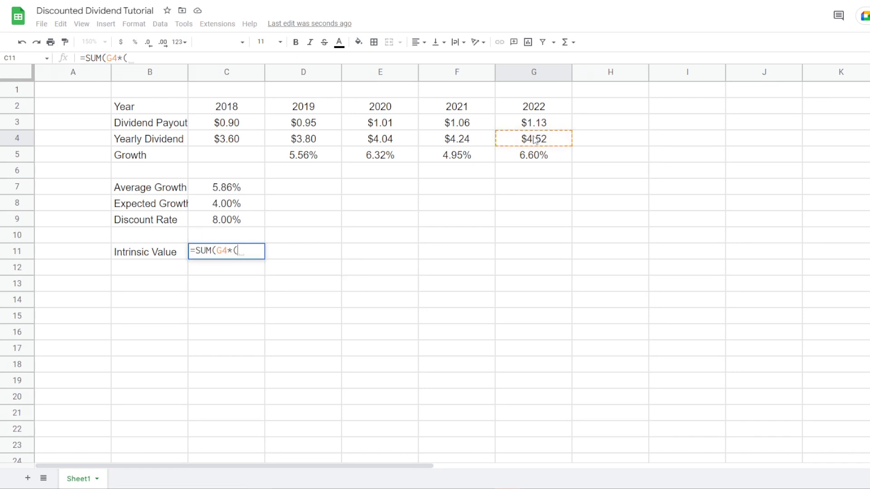
text(1+)
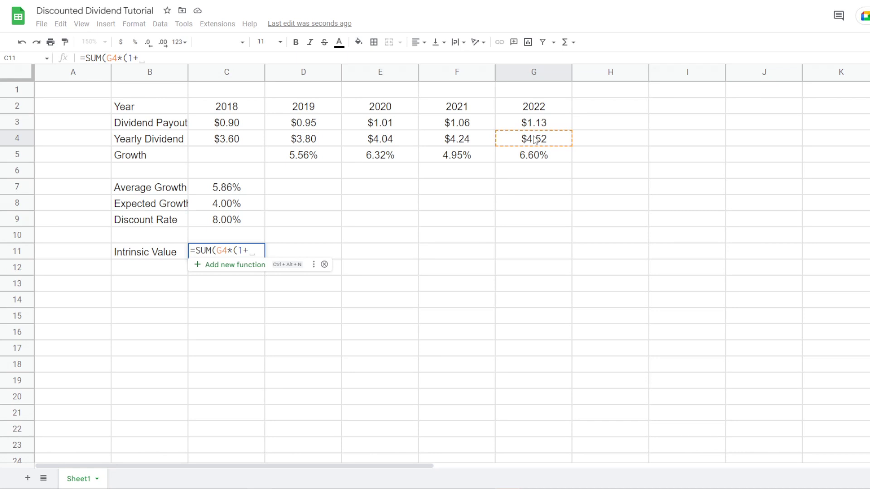
click(245, 202)
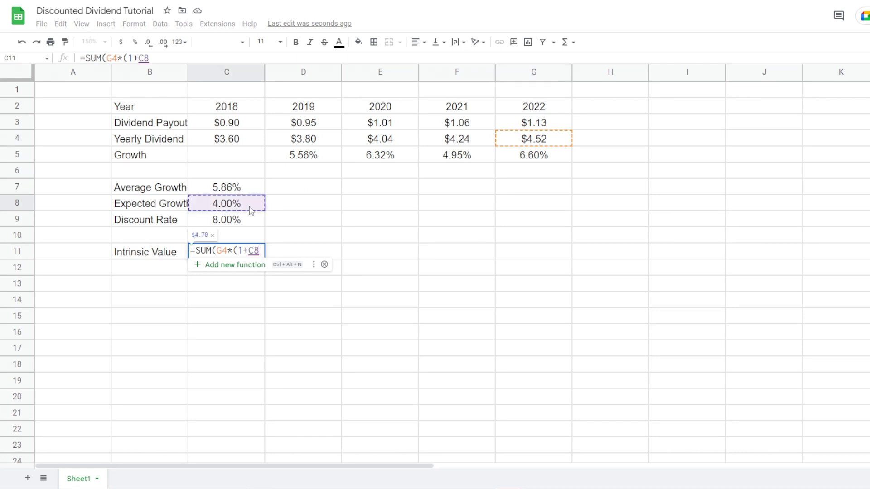
text())
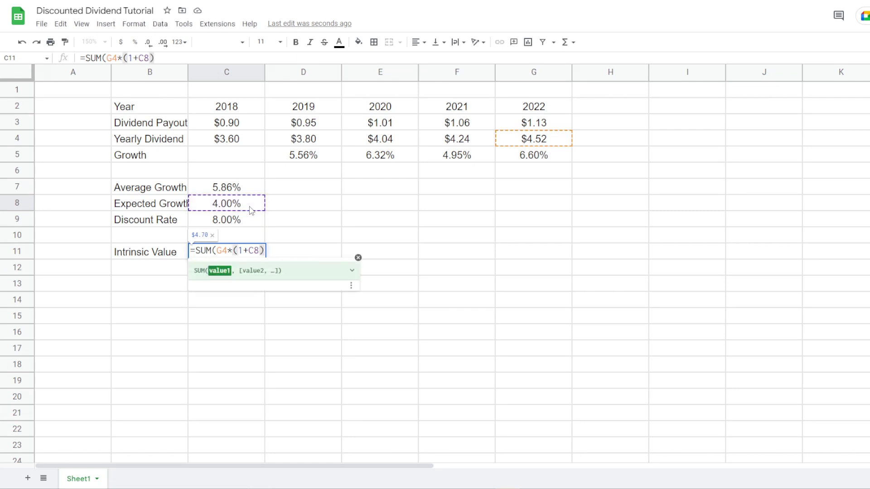
text(/)
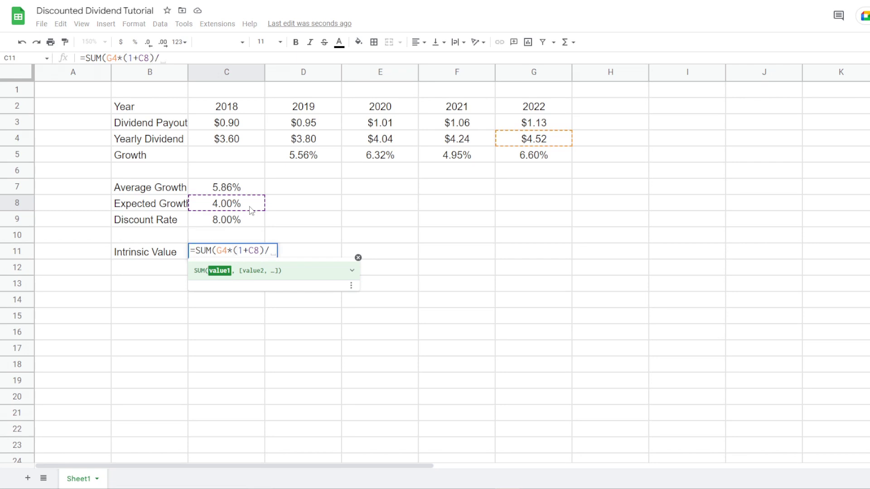
text(()
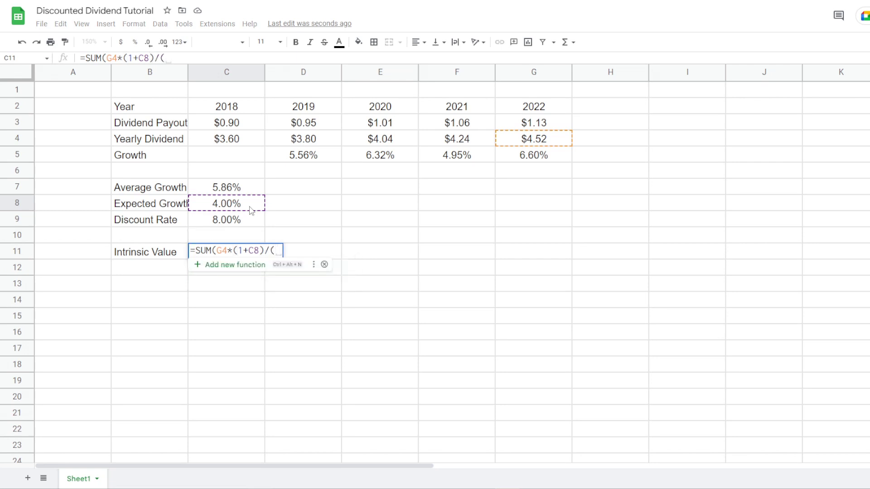
click(250, 222)
text(-)
click(240, 204)
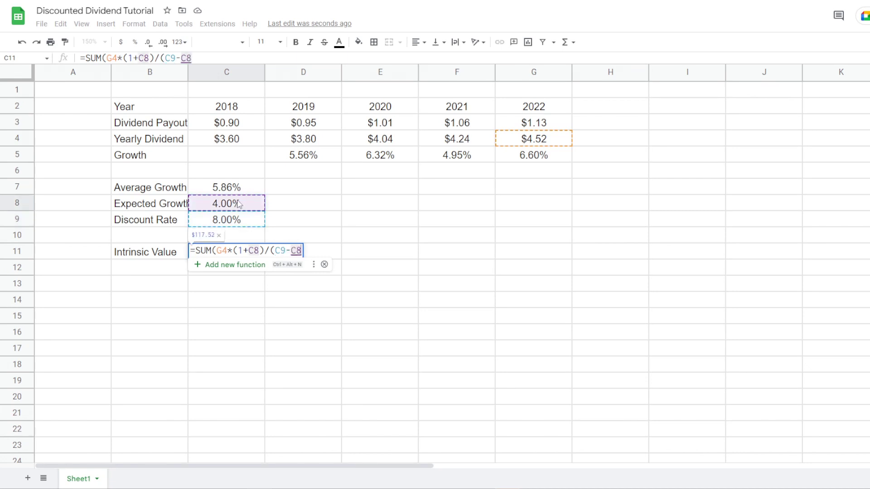
text())
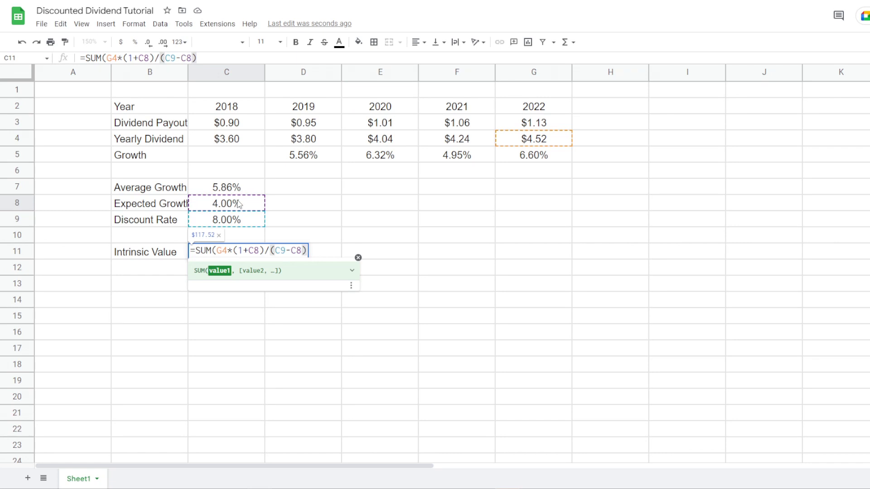
key(Return)
Centre the intrinsic value in C11.
key(Up)
click(417, 42)
click(430, 59)
drag(147, 252, 336, 258)
drag(213, 256, 227, 256)
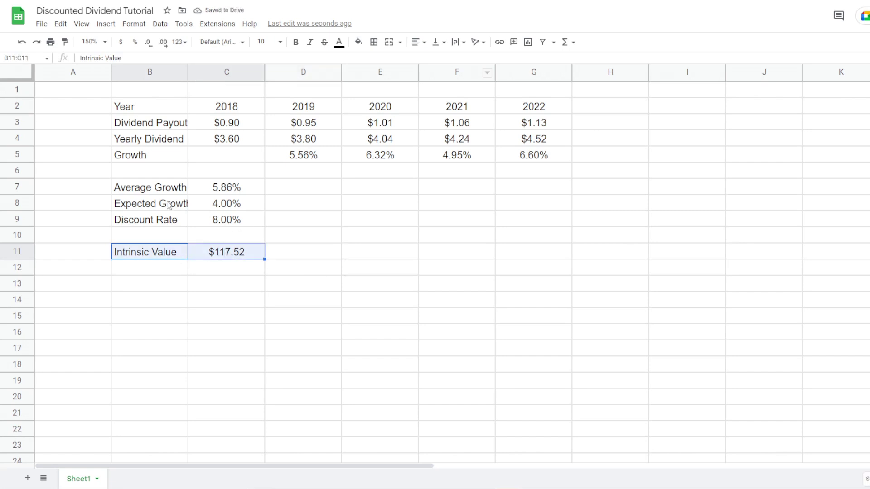
click(220, 253)
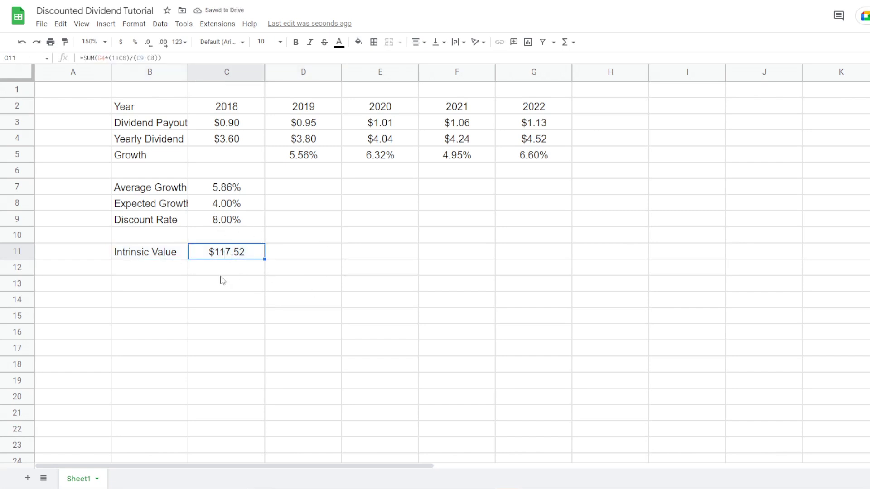
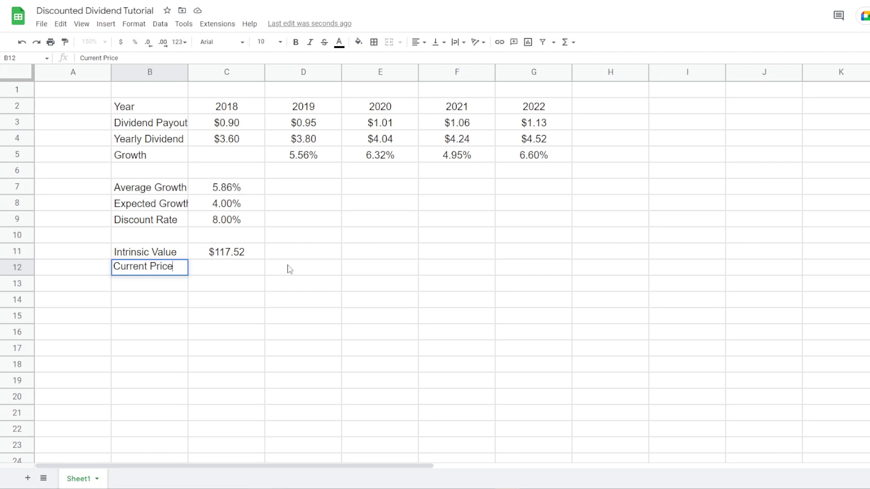
Add the labels "Current Price" in B12, "Upside $" in B13 and "Upside %" in B14.
text(Upside $)
key(Return)
text(Upside )
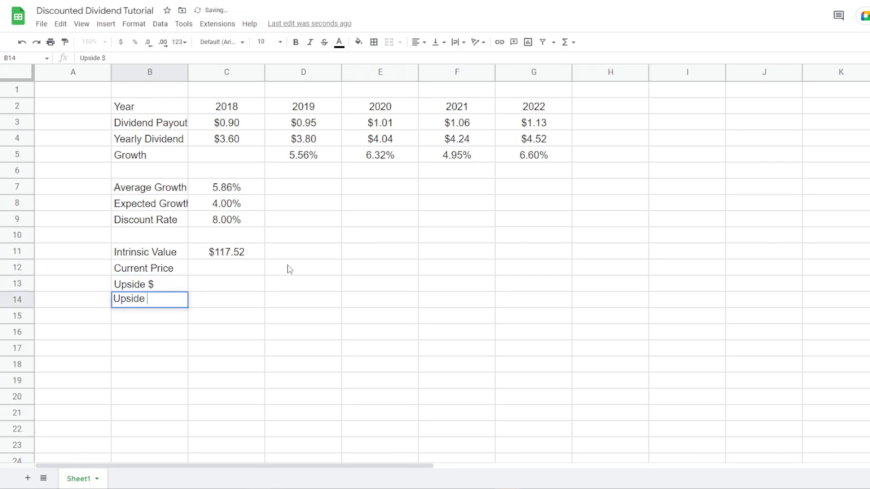
text(%)
key(Return)
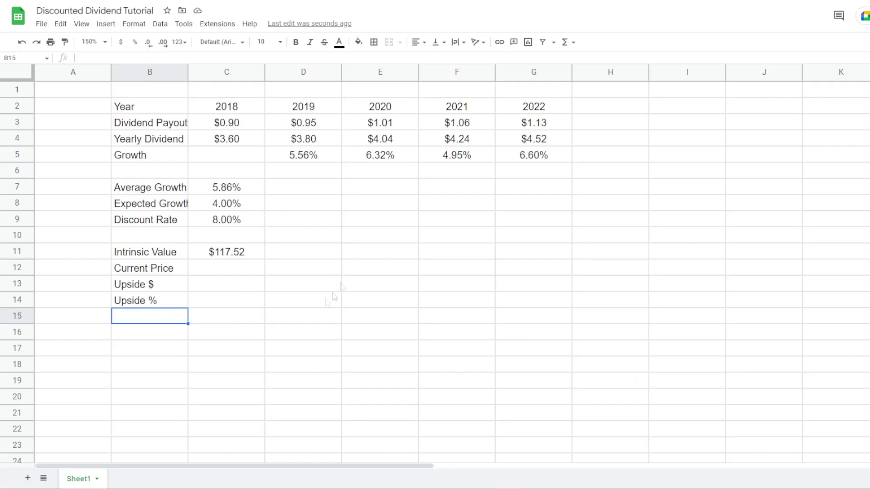
Enter a current price of 155.97 in C12, formatted as centred currency.
click(210, 271)
text(11)
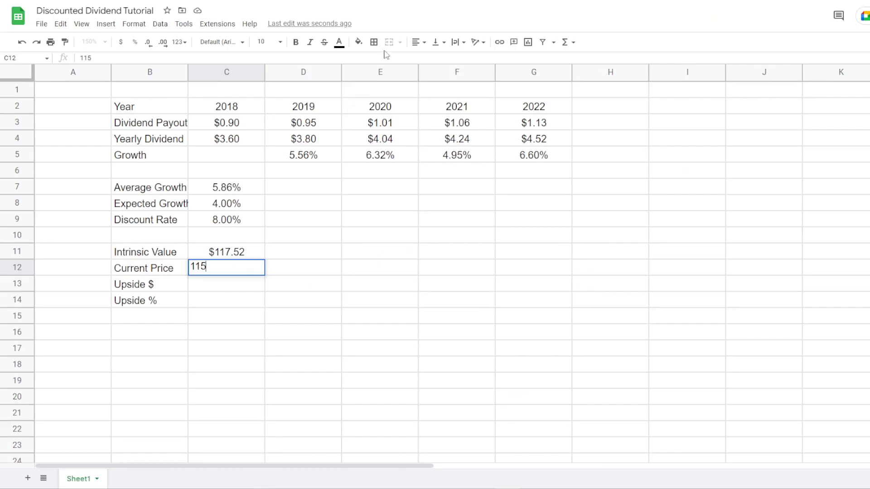
text(5.97)
key(Return)
key(Up)
click(121, 42)
click(418, 42)
click(432, 64)
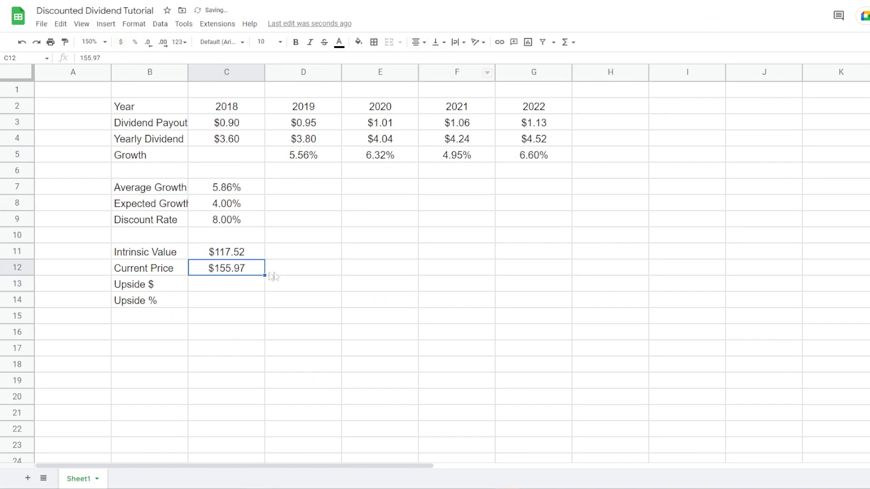
Try an expected growth of 5.5% in C8 and check its effect on the intrinsic value.
drag(228, 251, 234, 265)
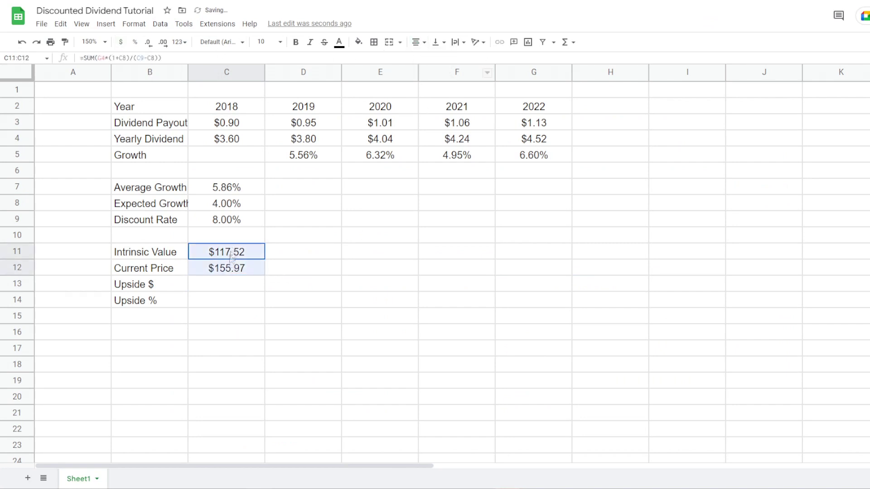
click(225, 209)
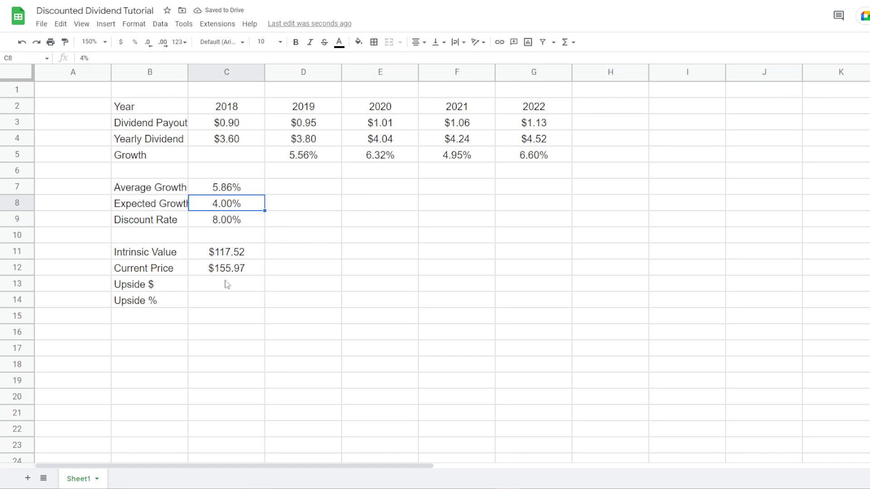
text(5.5)
key(Return)
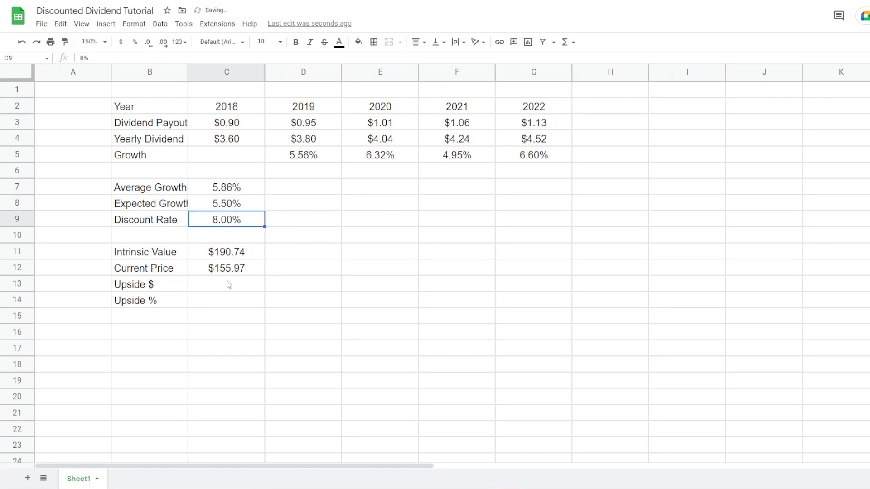
click(223, 254)
click(453, 299)
click(229, 255)
Set the expected growth in C8 to 5%.
click(233, 206)
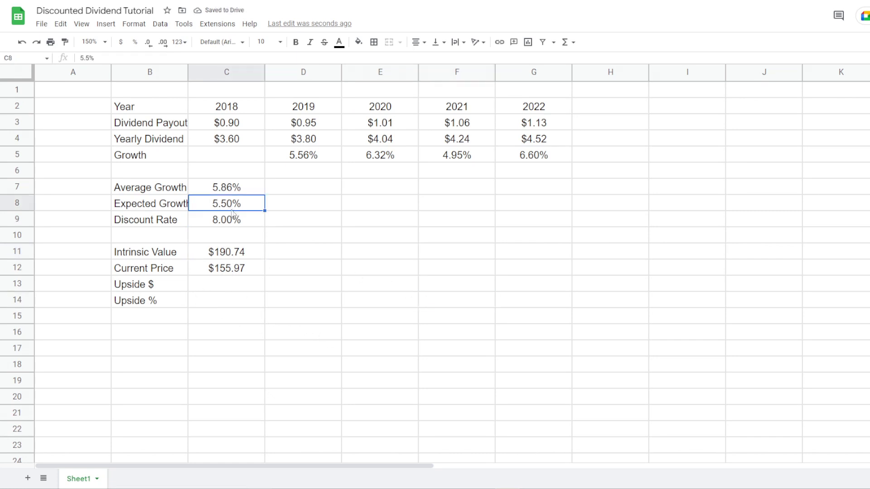
text(5)
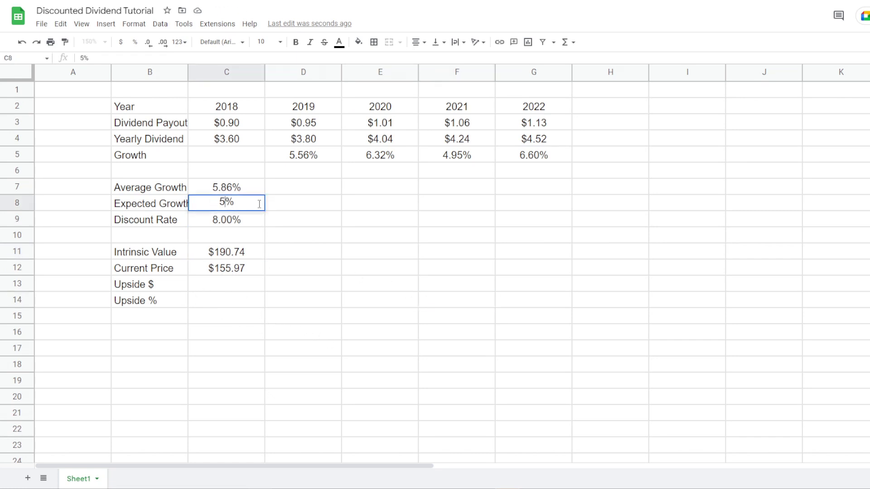
key(Return)
Calculate the dollar upside in C13 with the formula =C11-C12 and centre it.
click(221, 290)
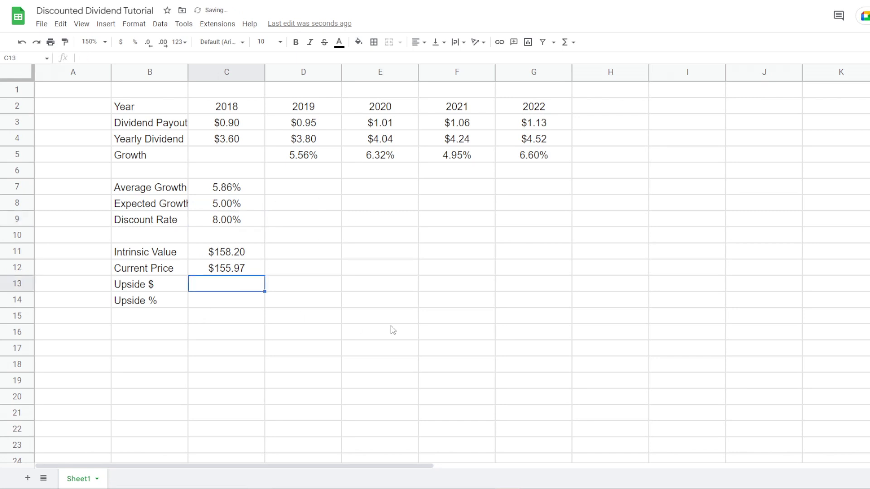
text(=)
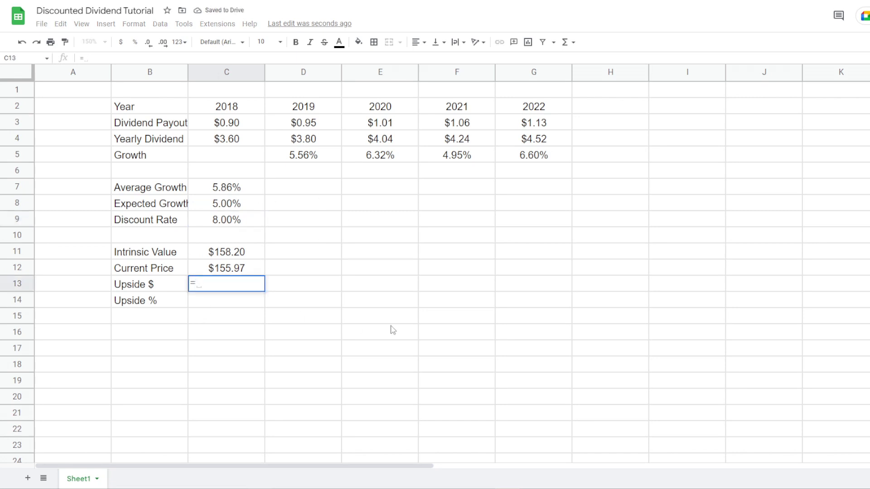
click(232, 253)
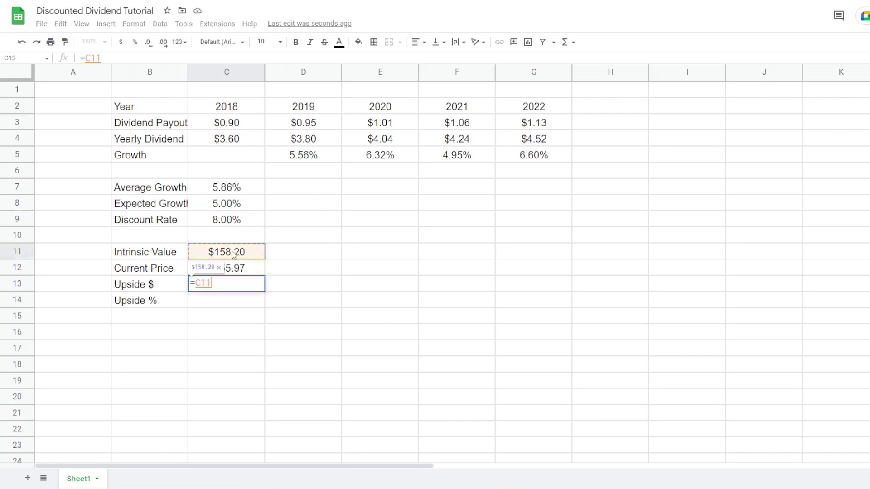
text(-)
click(251, 270)
key(Return)
click(249, 284)
click(419, 42)
click(429, 59)
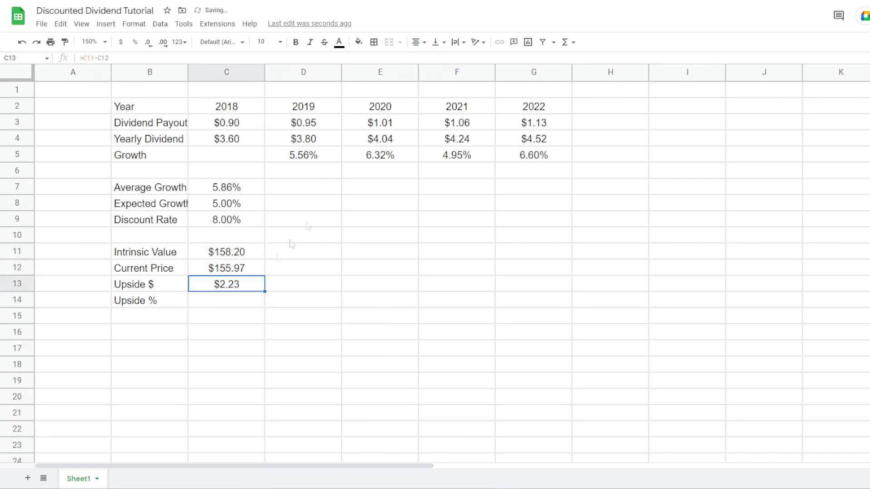
Calculate the percentage upside in C14 with the formula =C11/C12-1, formatted as a centred percentage.
click(249, 305)
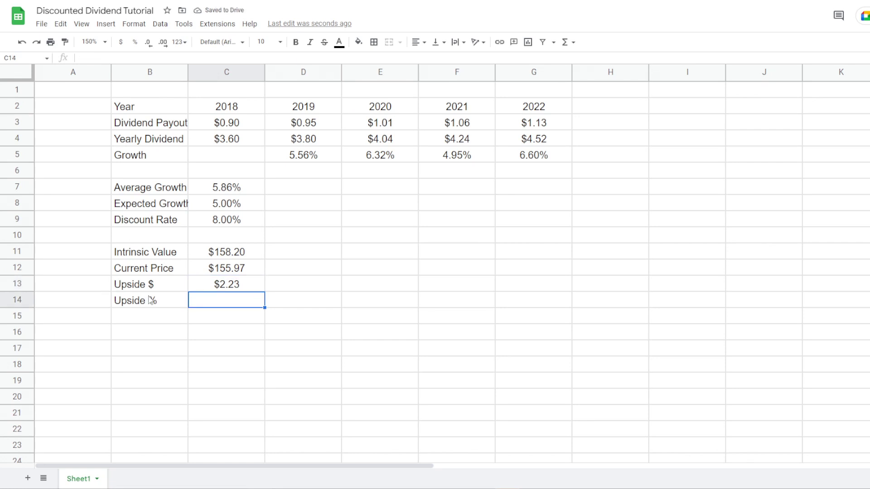
text(=)
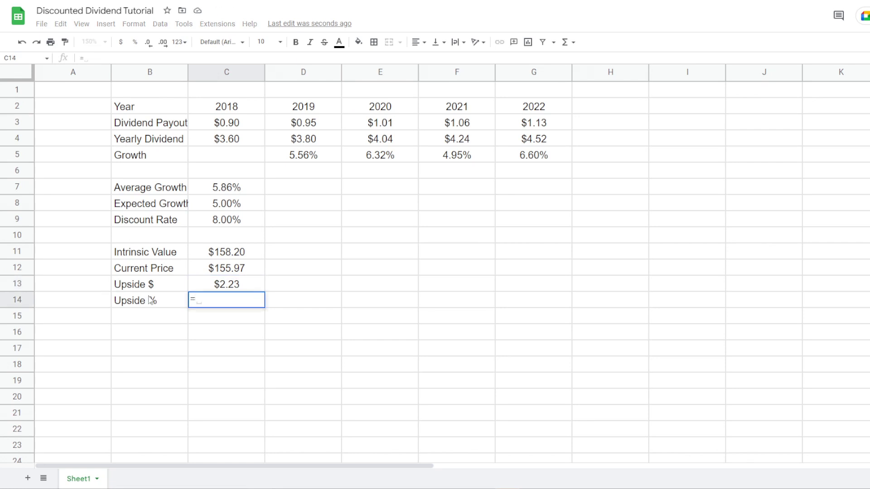
click(228, 255)
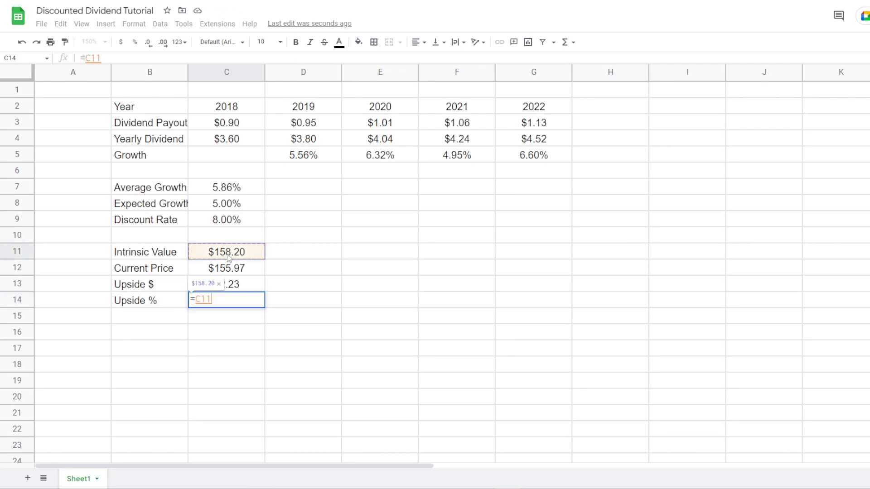
text(/)
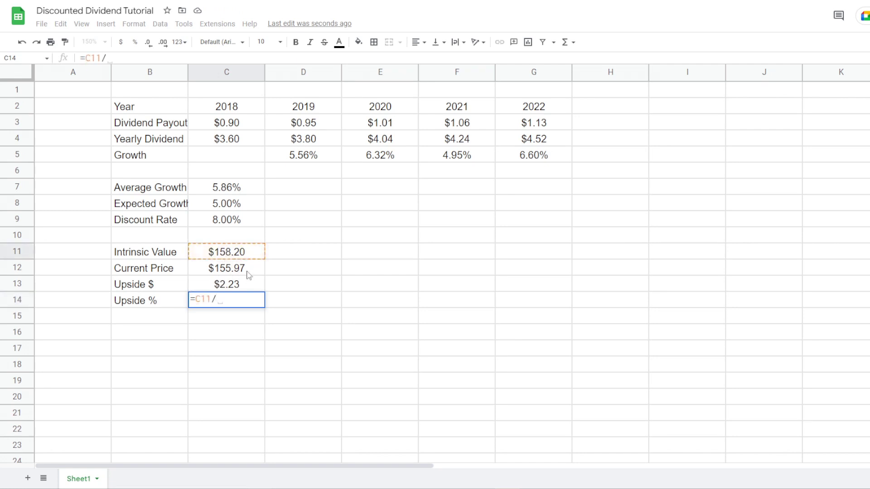
click(248, 272)
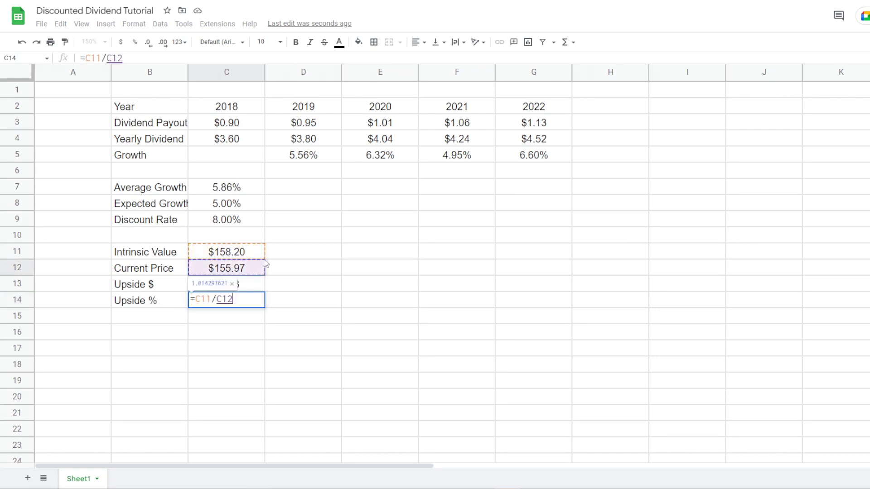
text(-1)
key(Return)
key(Up)
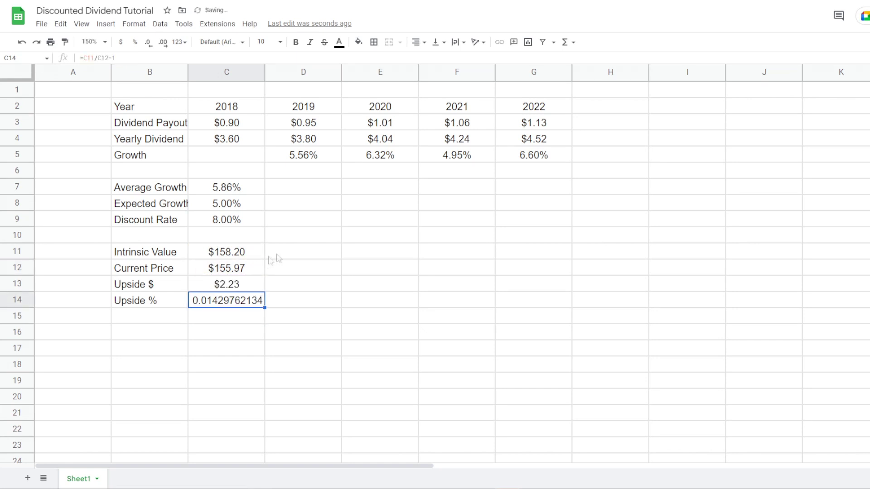
click(134, 41)
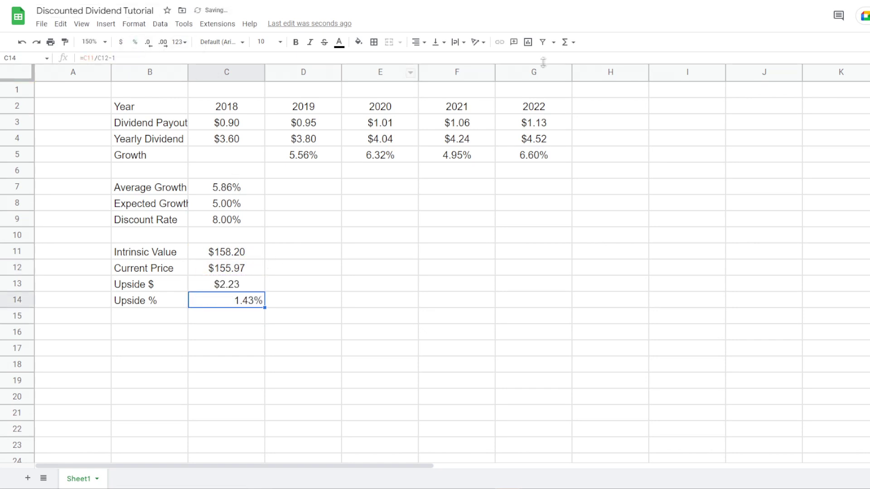
click(415, 42)
click(430, 57)
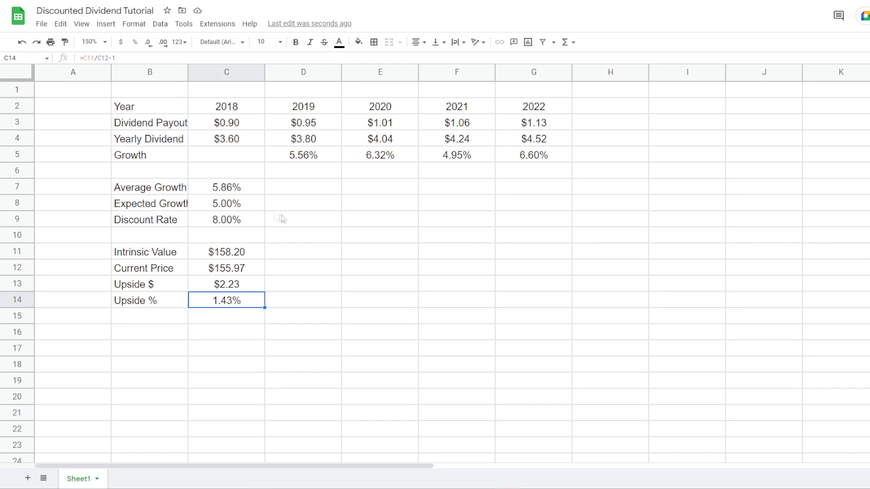
drag(534, 284, 534, 299)
click(337, 300)
click(404, 350)
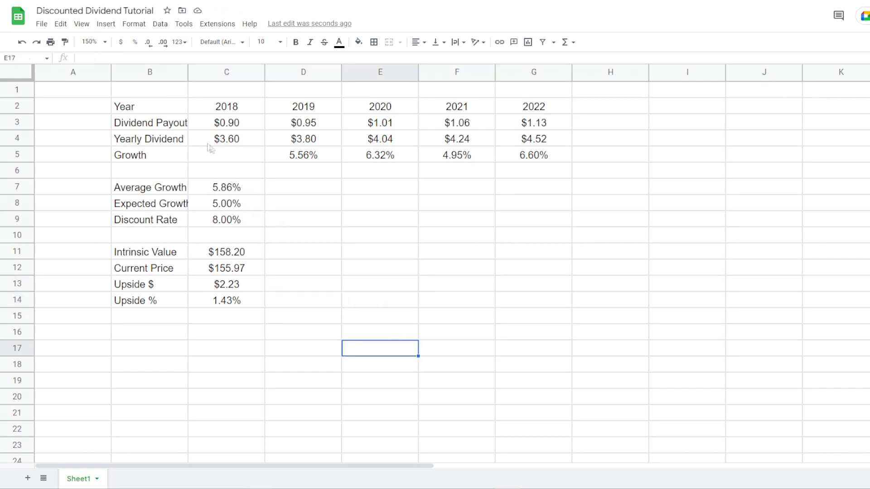
Fill the dividend payout cells C3:G3 and the expected growth and discount rate cells C8:C9 with the lightest grey.
drag(245, 123, 535, 123)
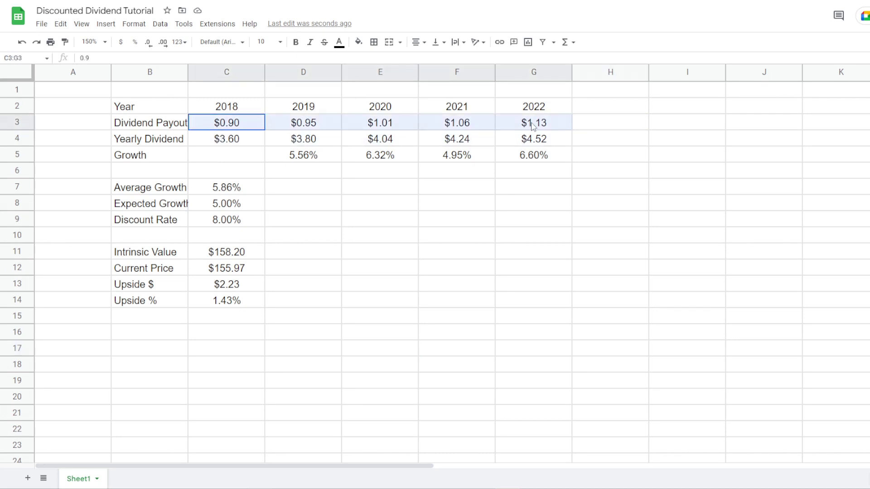
click(359, 42)
click(447, 78)
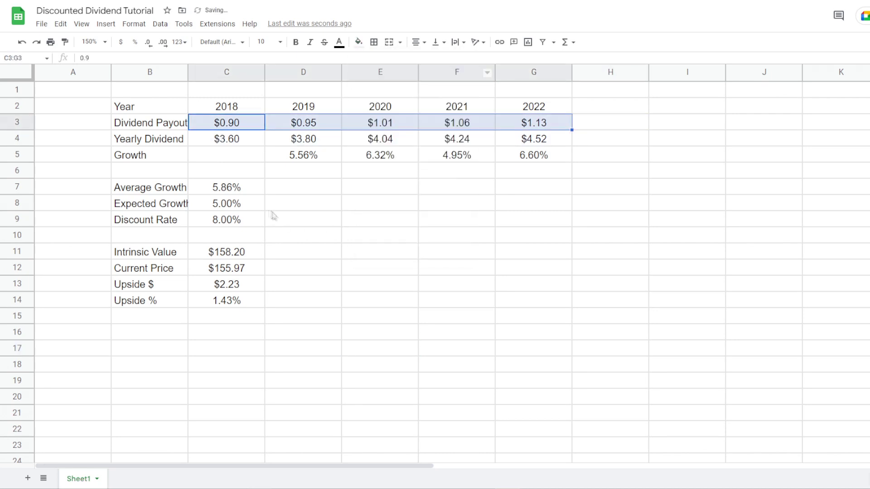
click(252, 210)
shift+click(249, 221)
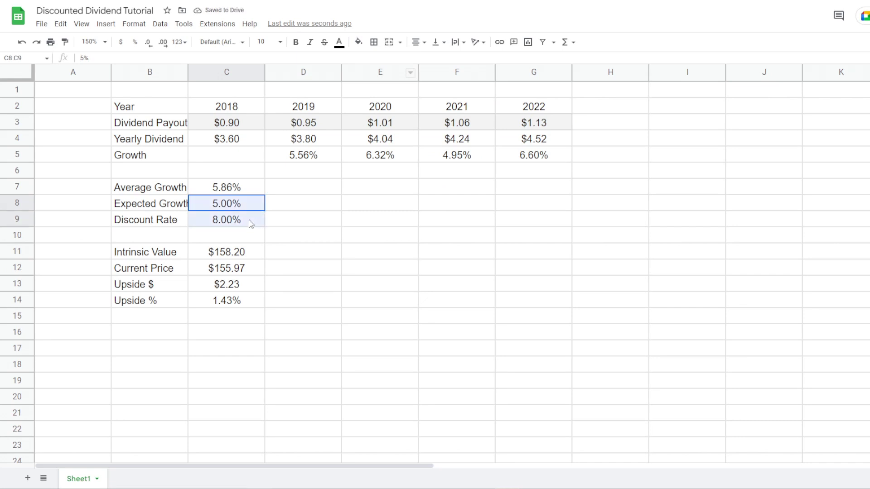
click(358, 42)
click(446, 77)
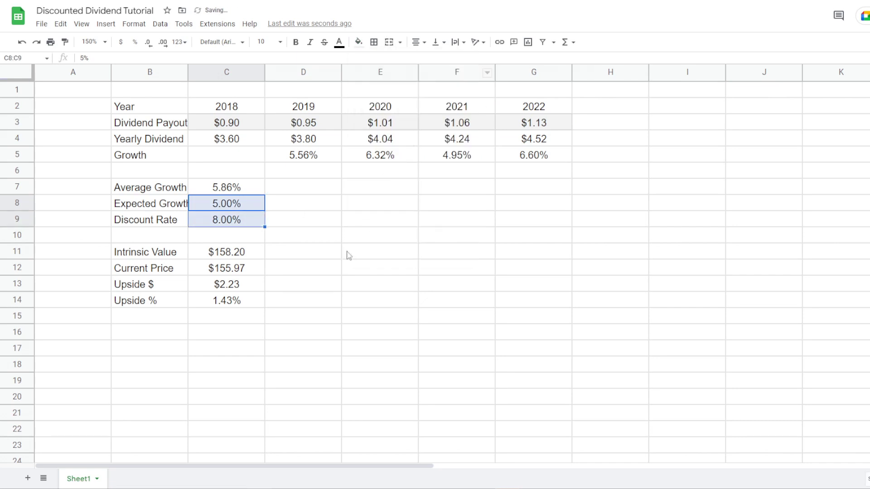
click(347, 252)
Fill the current price cell C12 with the same light grey as the other input cells.
click(225, 274)
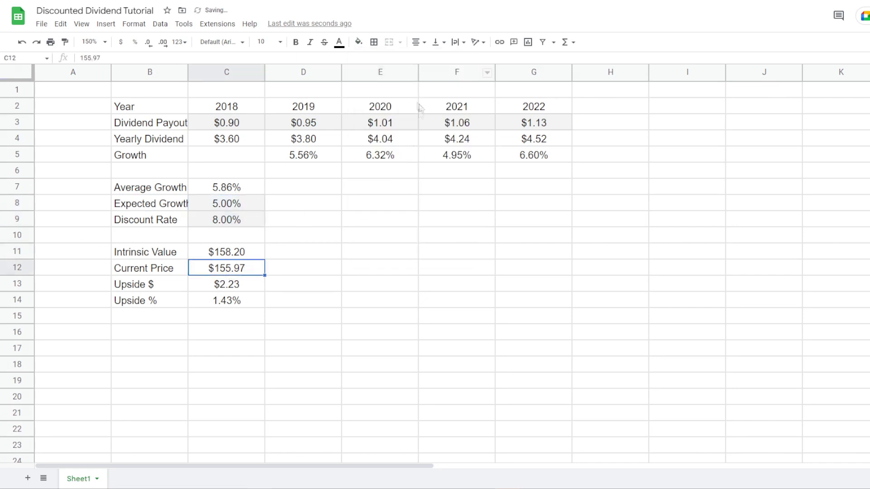
click(358, 42)
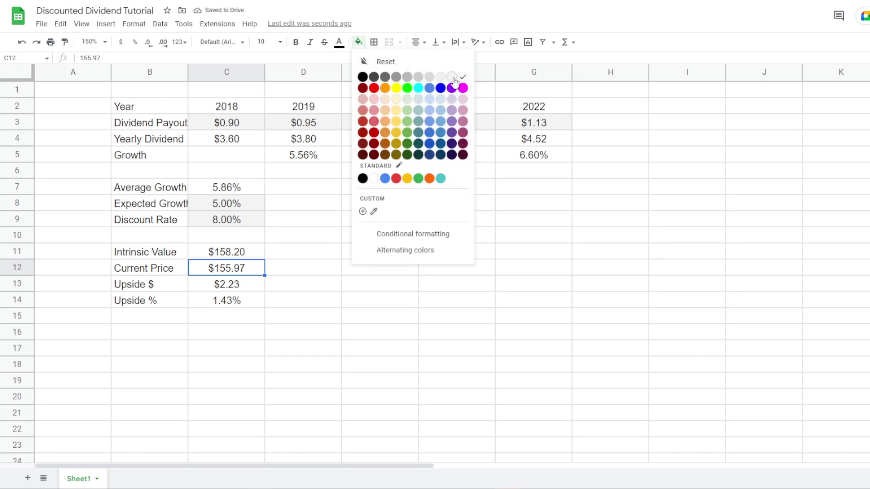
click(452, 78)
click(534, 397)
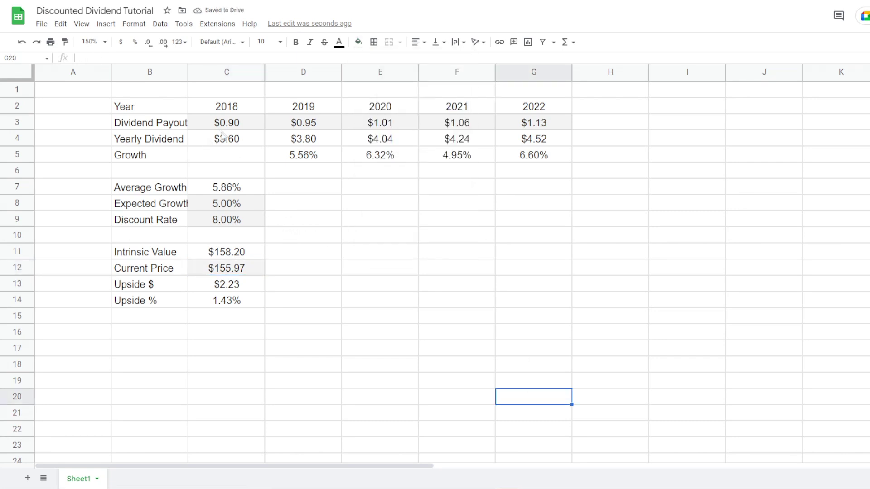
Review the model's shaded input cells: dividend payouts in C3:G3, expected growth, discount rate and current price, along with the average growth formula.
drag(238, 127, 540, 130)
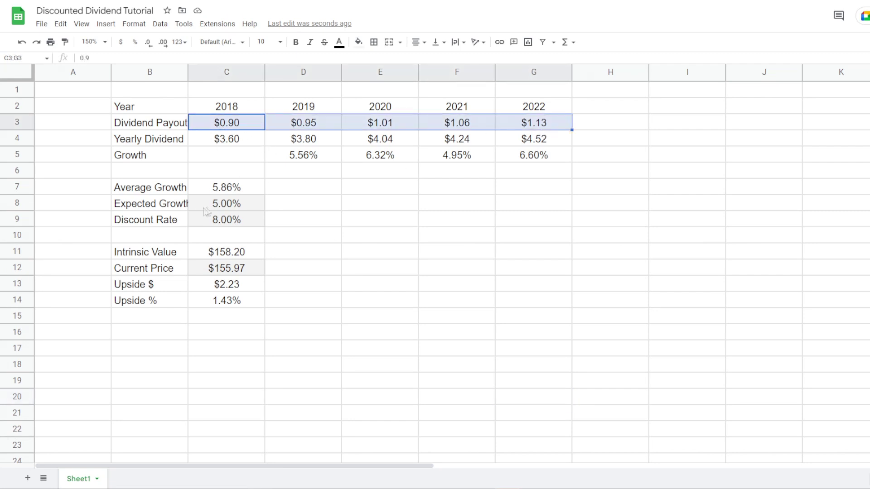
click(221, 207)
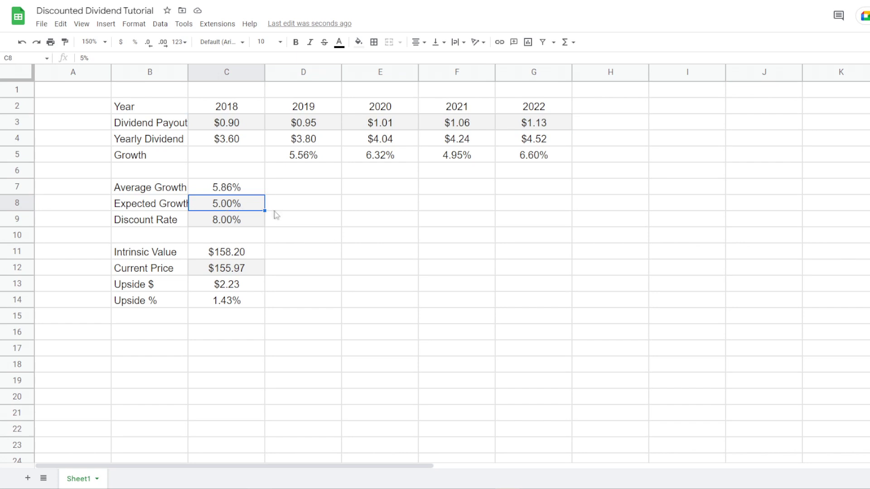
click(199, 192)
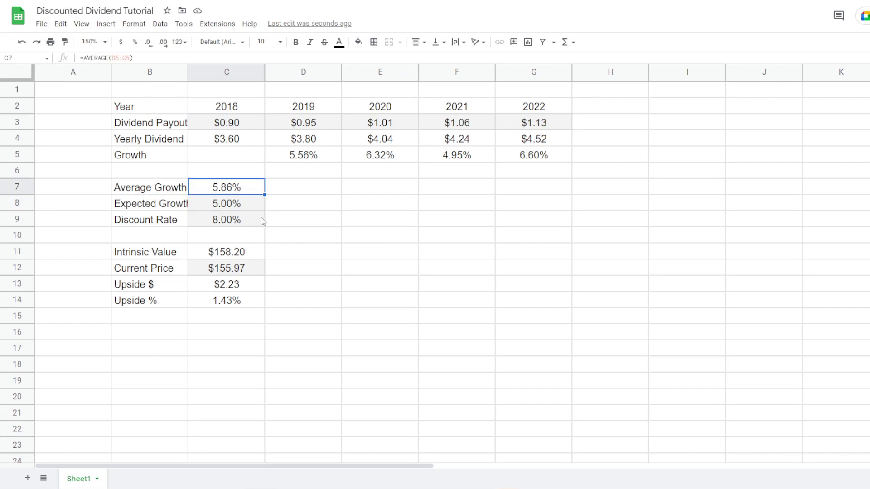
key(Down)
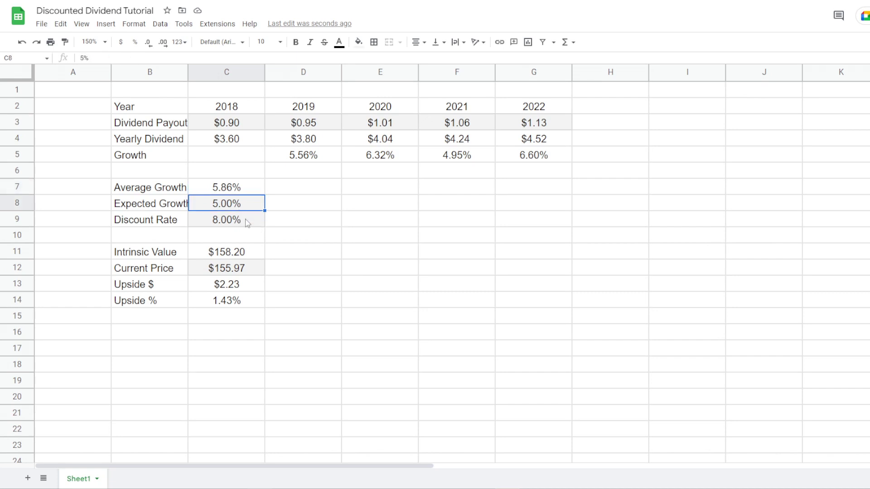
click(201, 216)
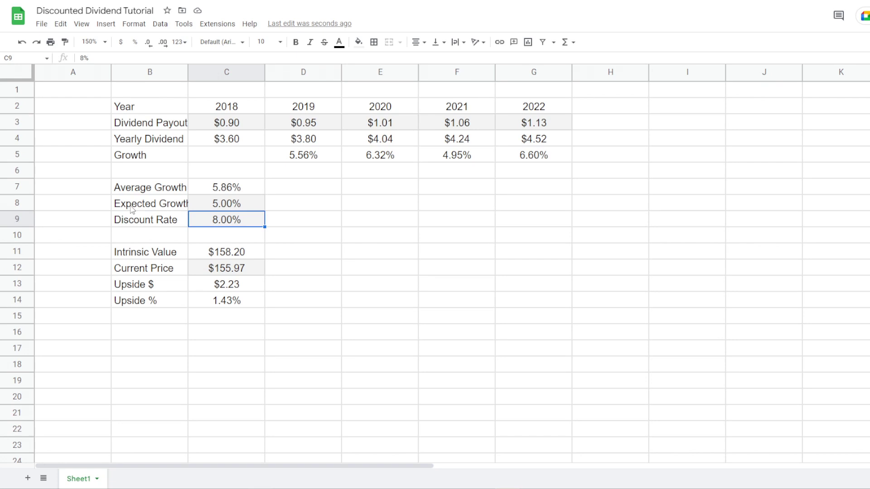
click(221, 271)
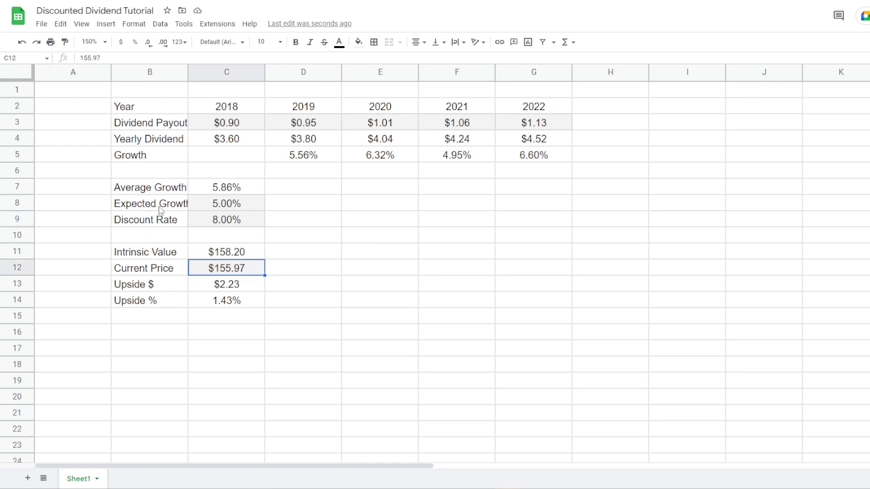
click(294, 288)
click(278, 204)
drag(143, 109, 515, 313)
click(368, 317)
click(359, 244)
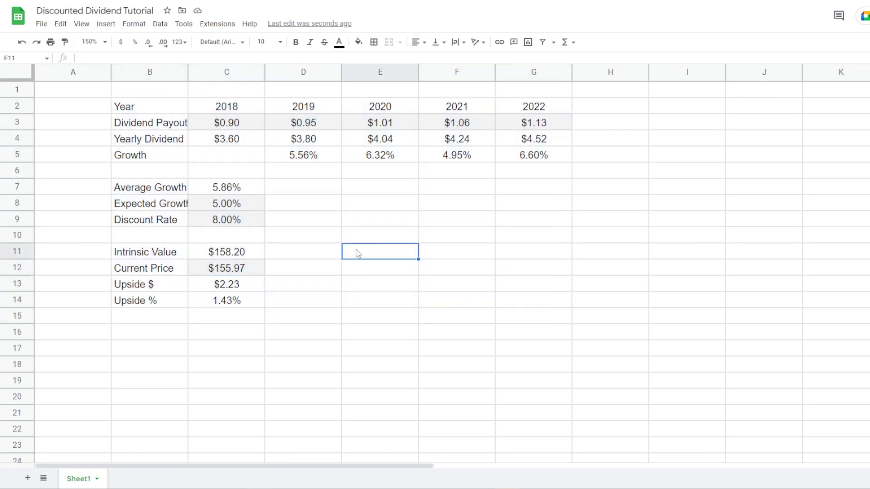